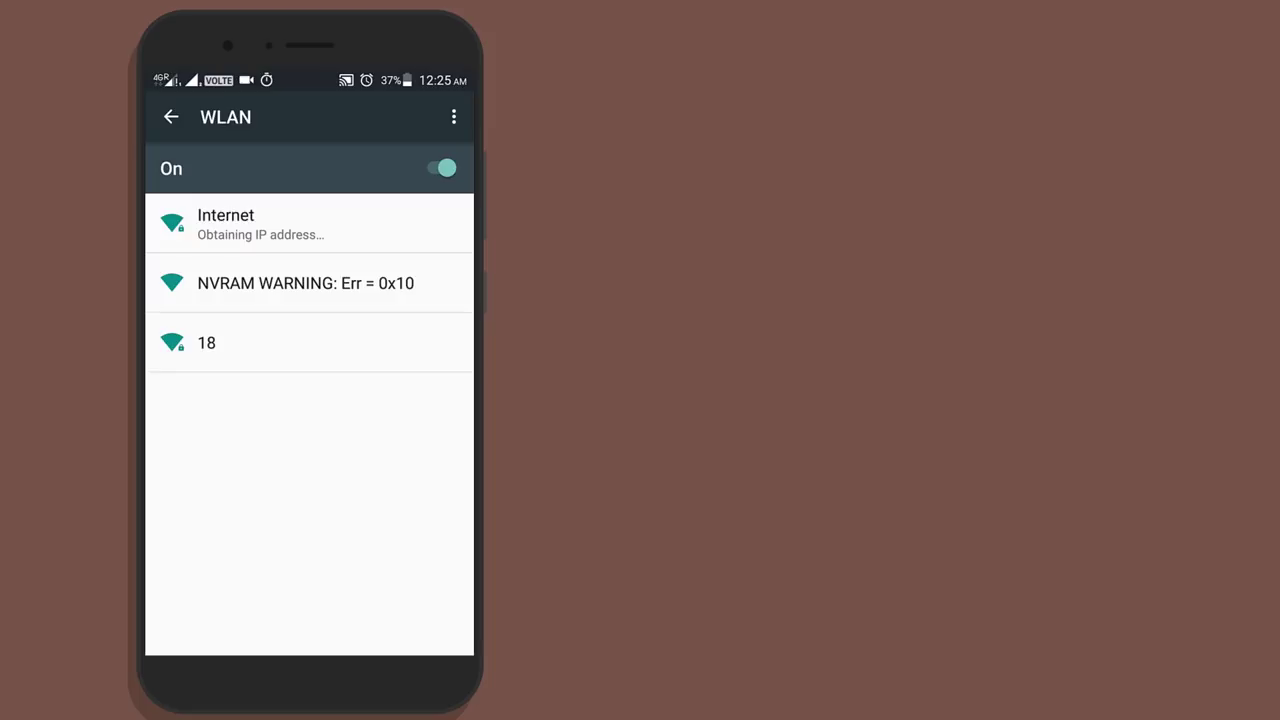
# - Swipe down to show the phone's notifications
pyautogui.moveTo(310, 78); pyautogui.dragTo(310, 450)
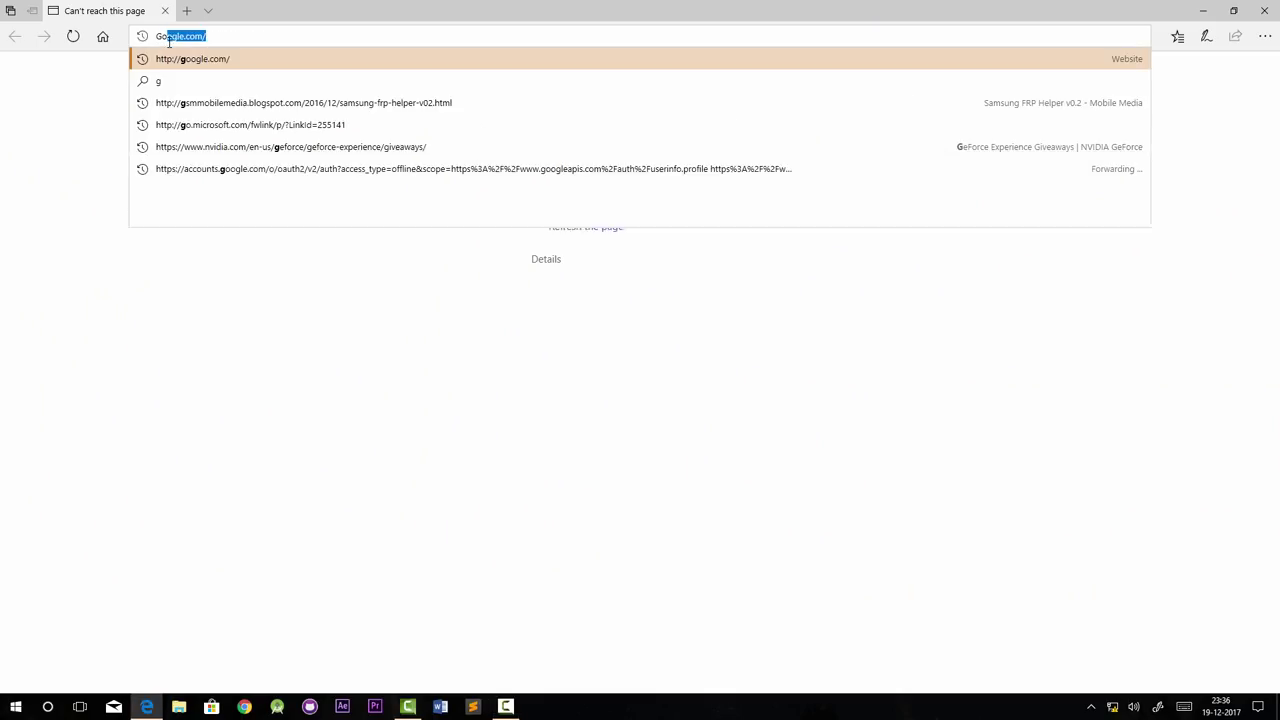
# - Try loading the suggested google.com, then clear the address bar after it fails
pyautogui.press('End')
pyautogui.press('Return')
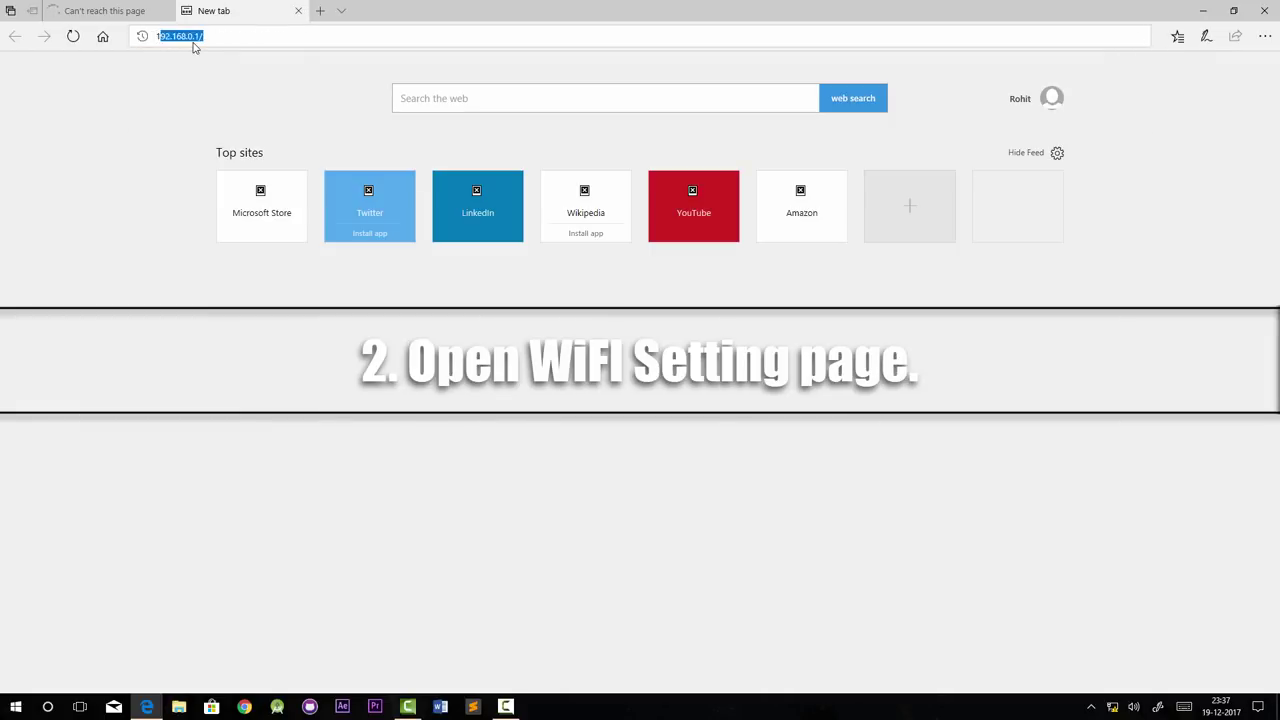
pyautogui.press('Escape')
pyautogui.press('Escape')
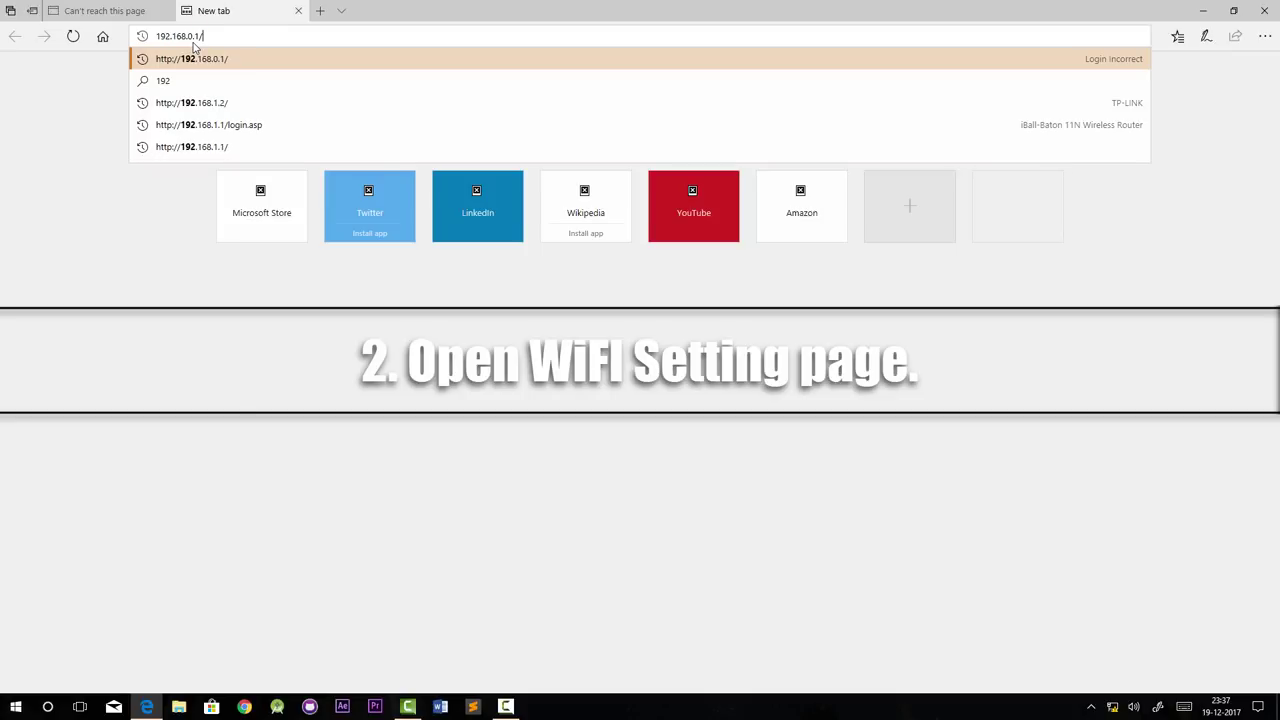
# - Go to 192.168.0.1 and enter the router's user name and password in the login prompt
pyautogui.write('192.168.0.1')
pyautogui.press('Return')
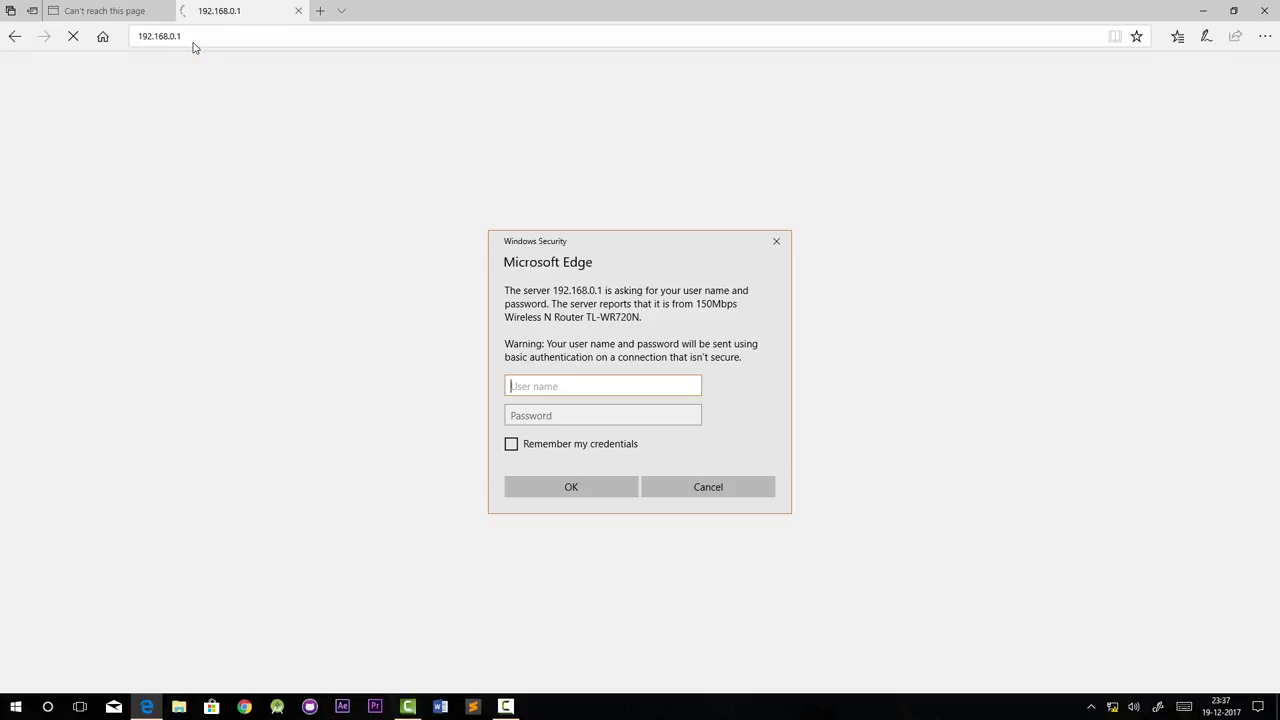
pyautogui.moveTo(604, 243); pyautogui.dragTo(549, 140)
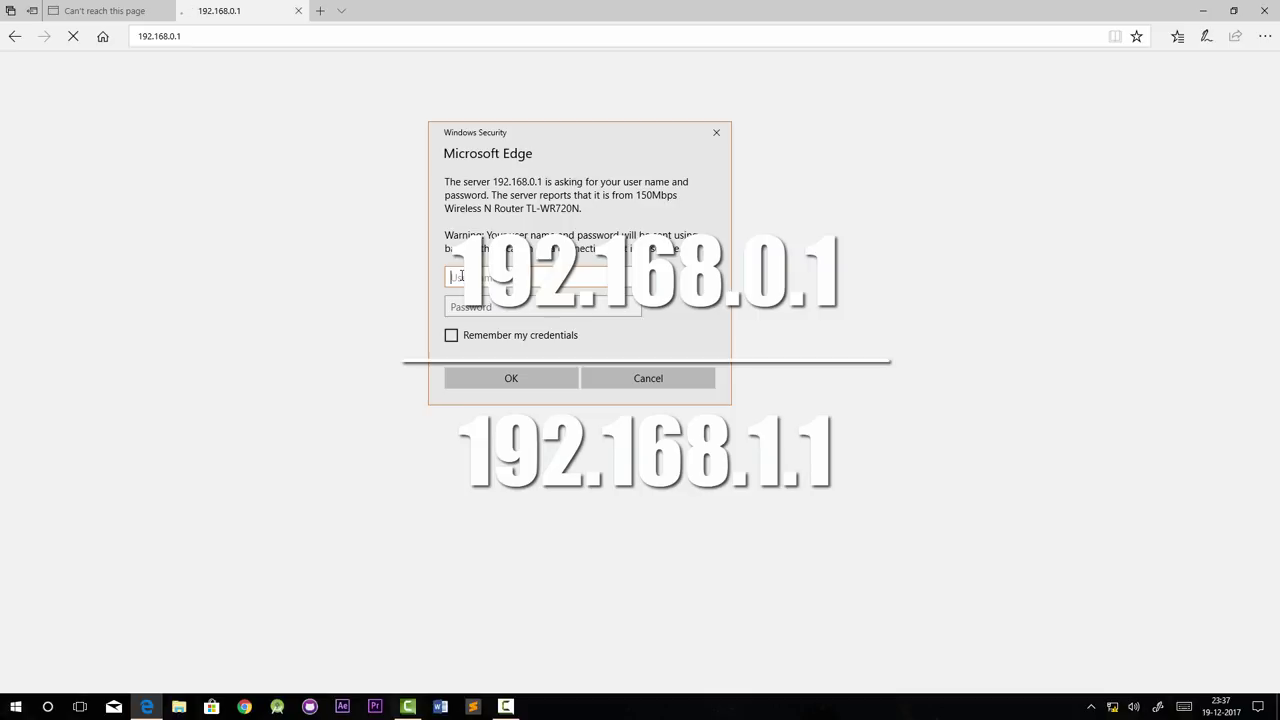
pyautogui.write('adm')
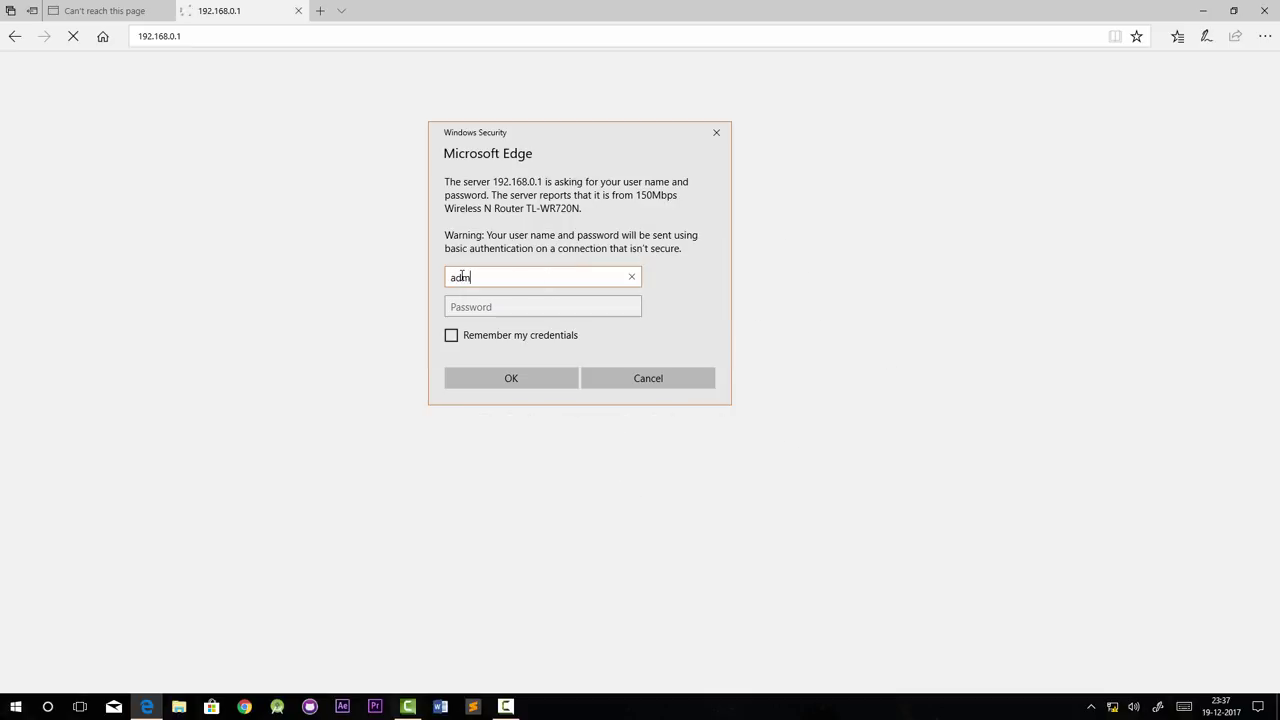
pyautogui.write('in')
pyautogui.press('Tab')
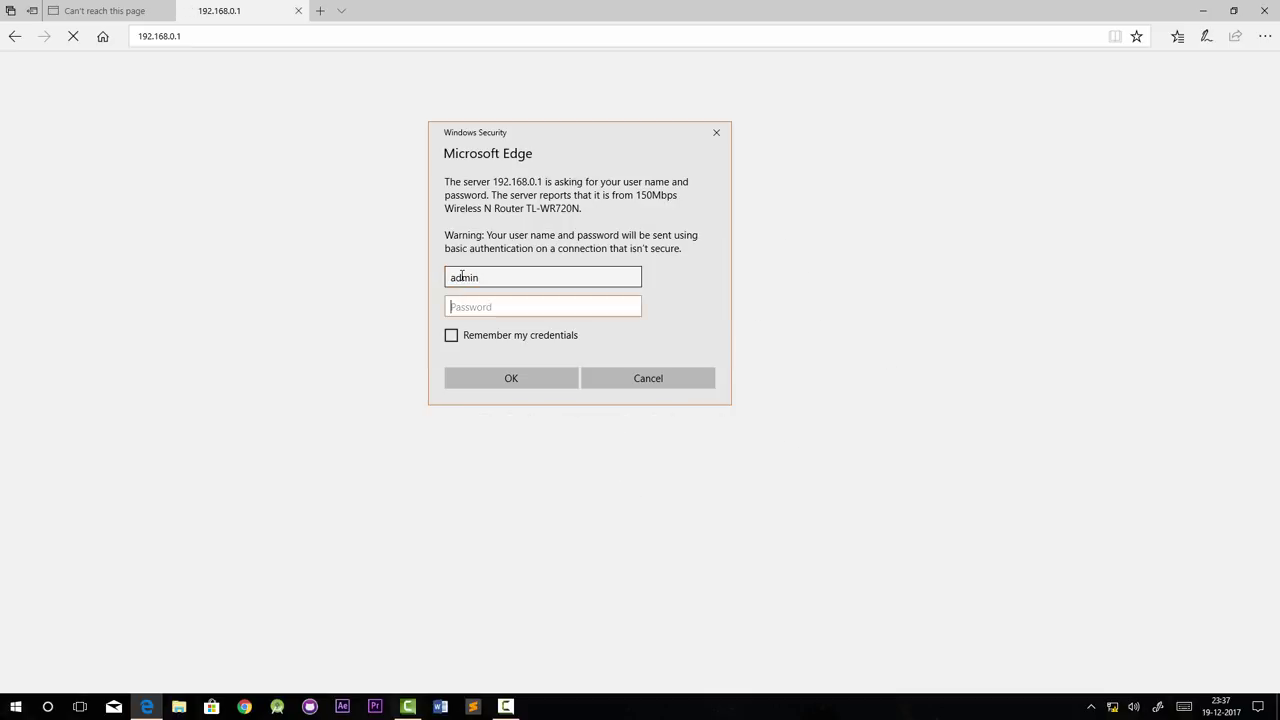
pyautogui.write('ad')
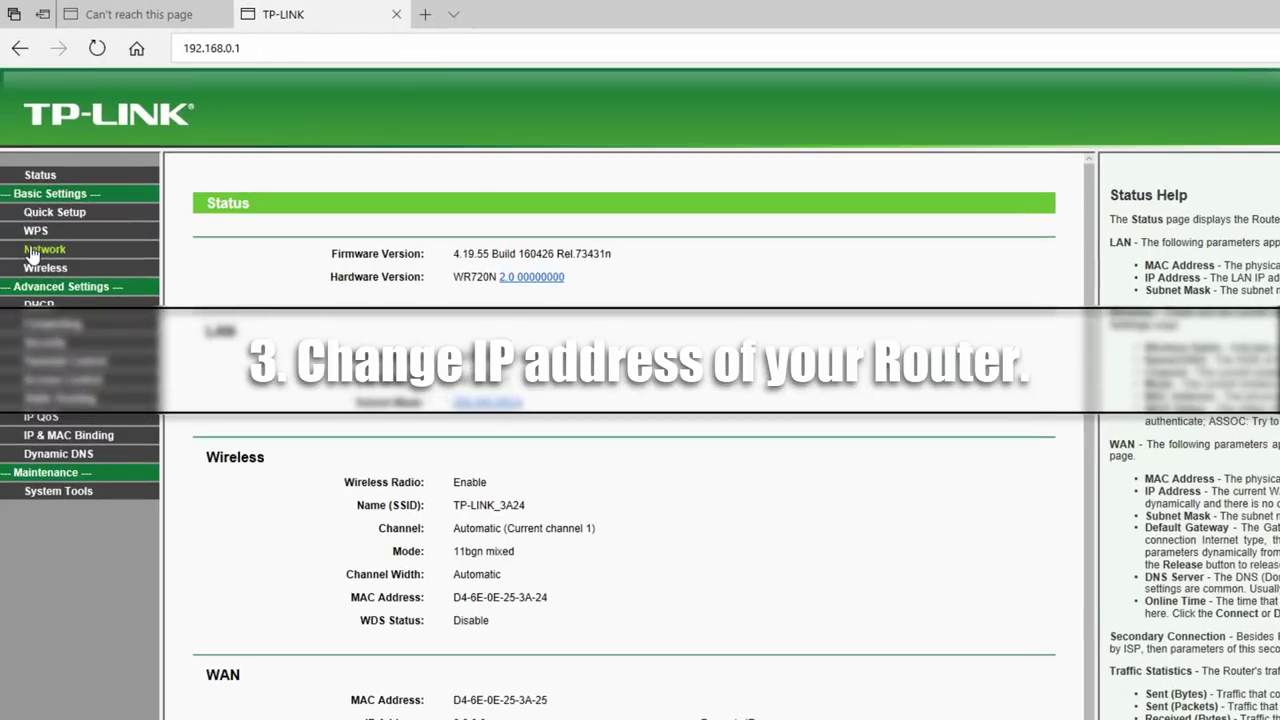
# - Change the LAN IP address under Network > LAN to 192.168.1.2, save, and confirm the reboot
pyautogui.click(36, 252)
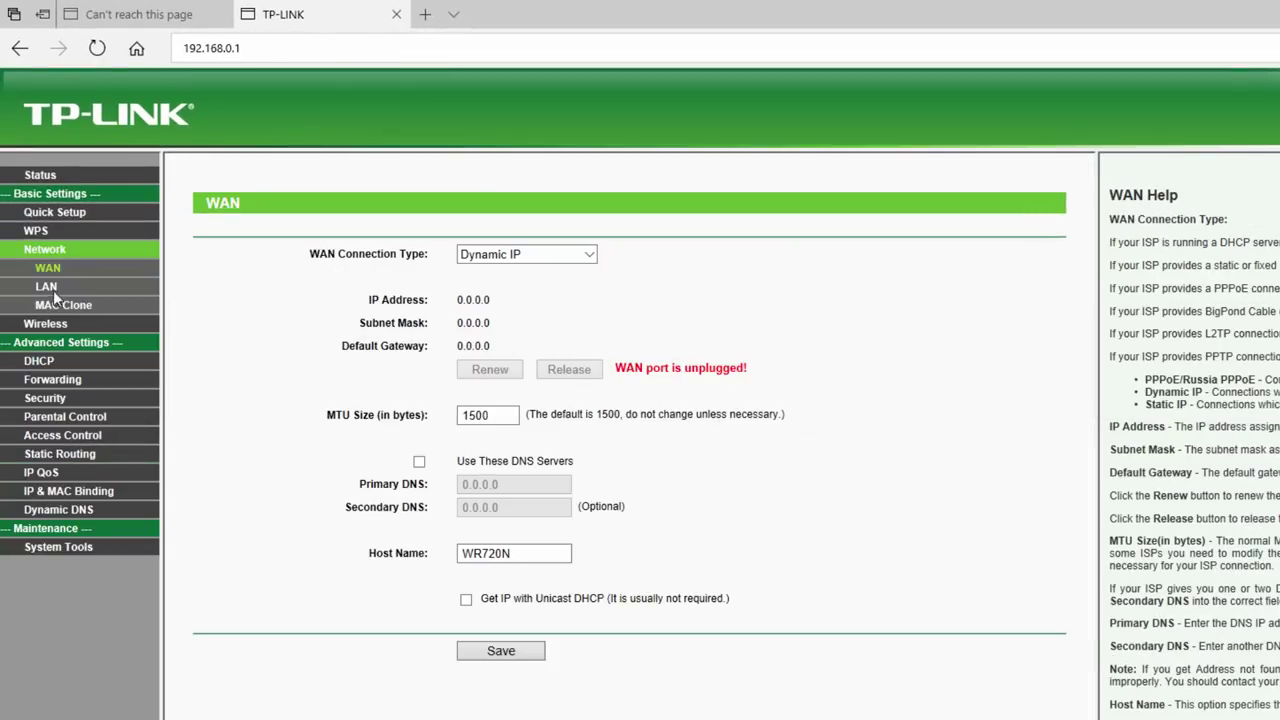
pyautogui.click(50, 288)
pyautogui.click(545, 277)
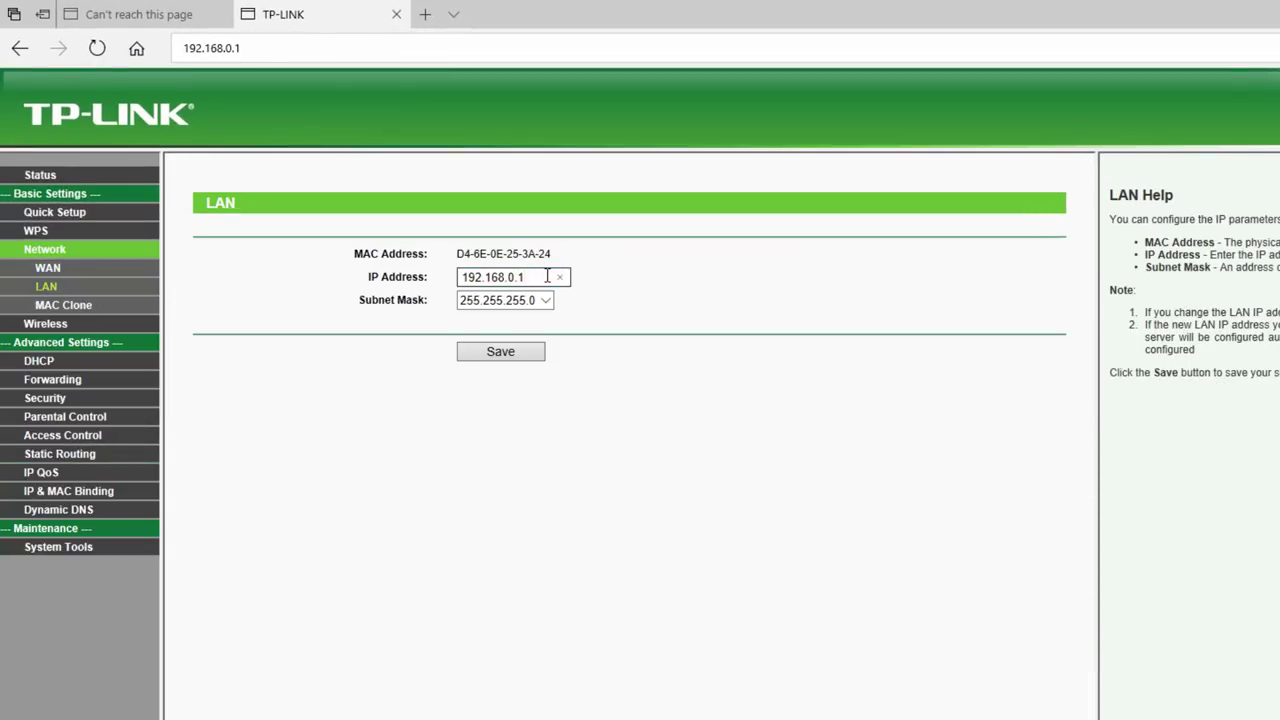
pyautogui.press('BackSpace')
pyautogui.press('BackSpace')
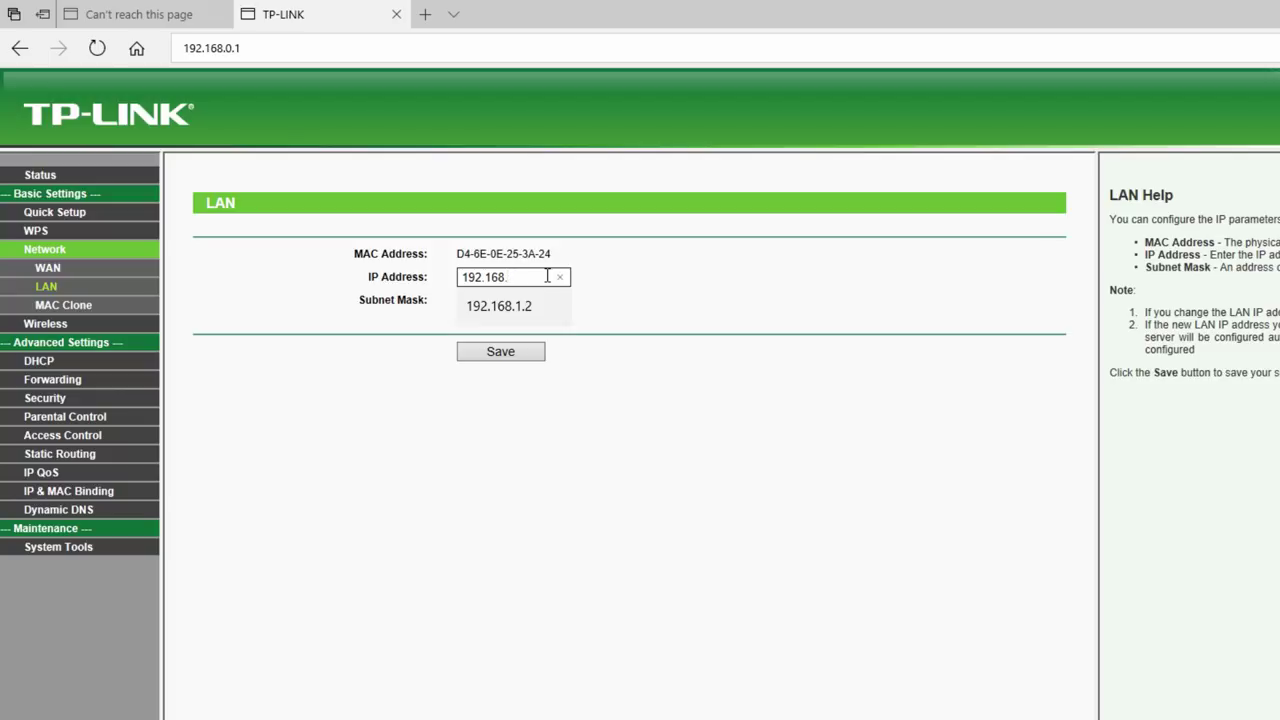
pyautogui.write('1')
pyautogui.press('Down')
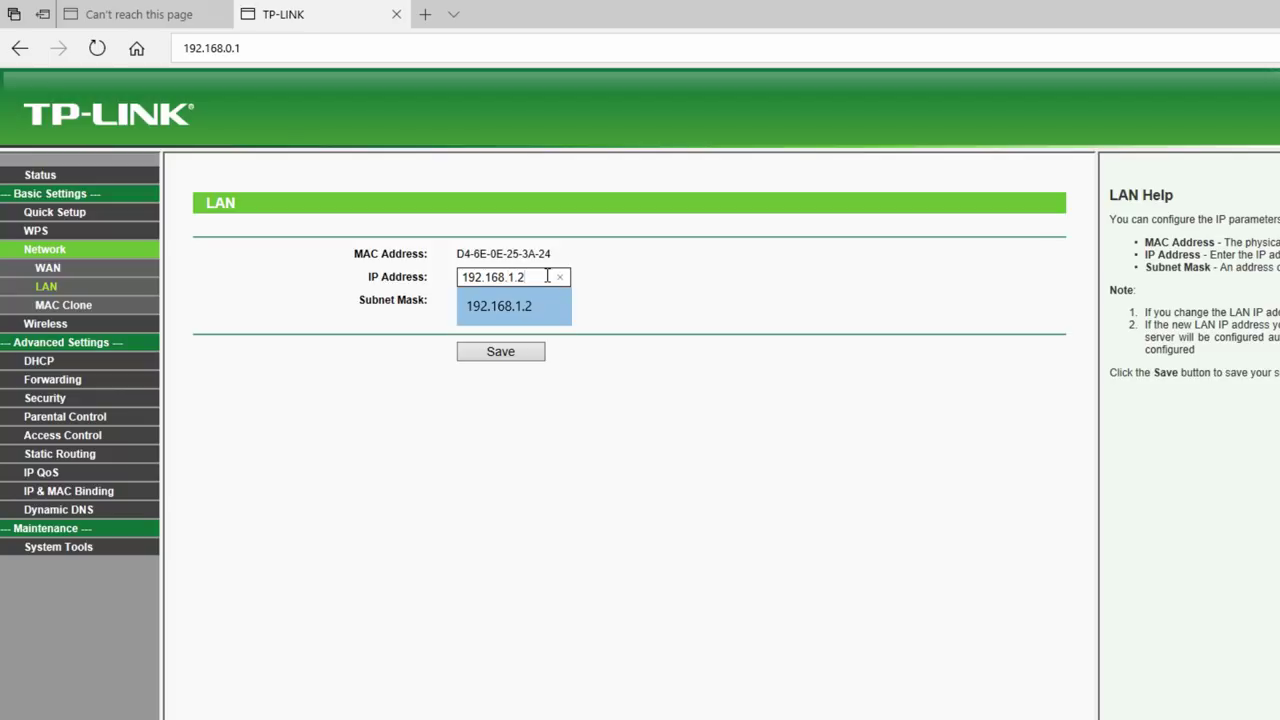
pyautogui.press('Return')
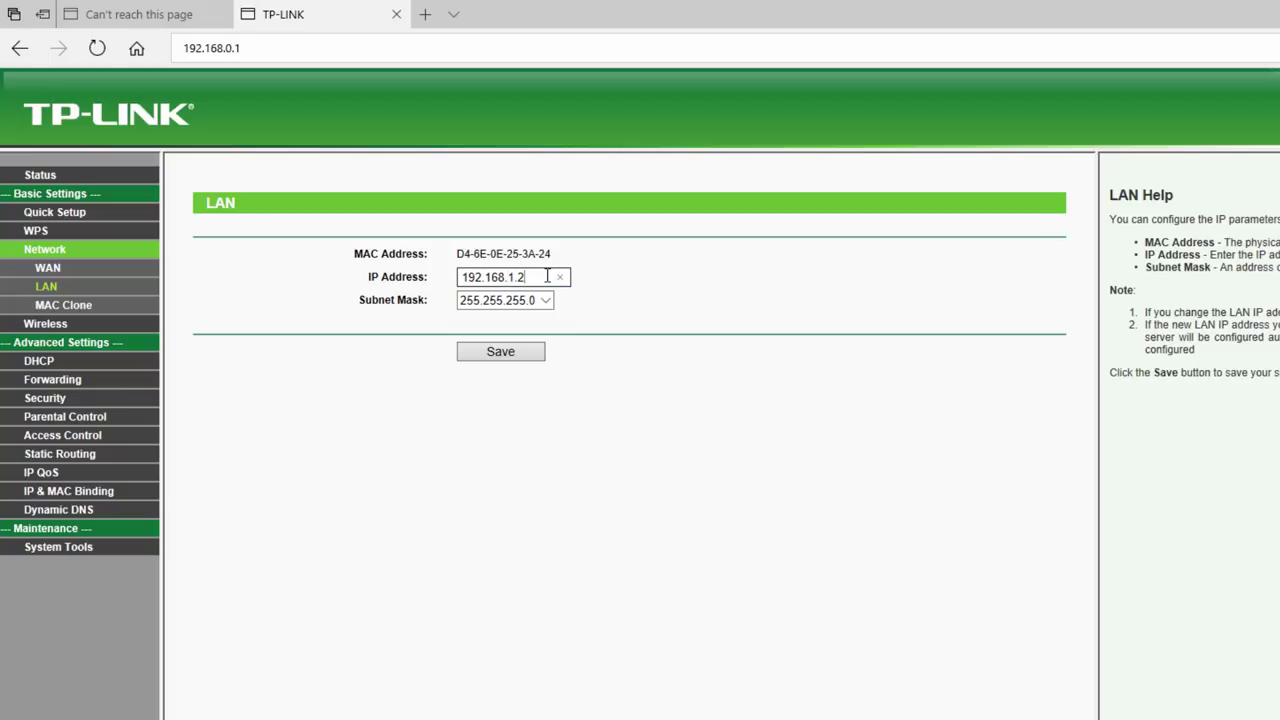
pyautogui.click(535, 352)
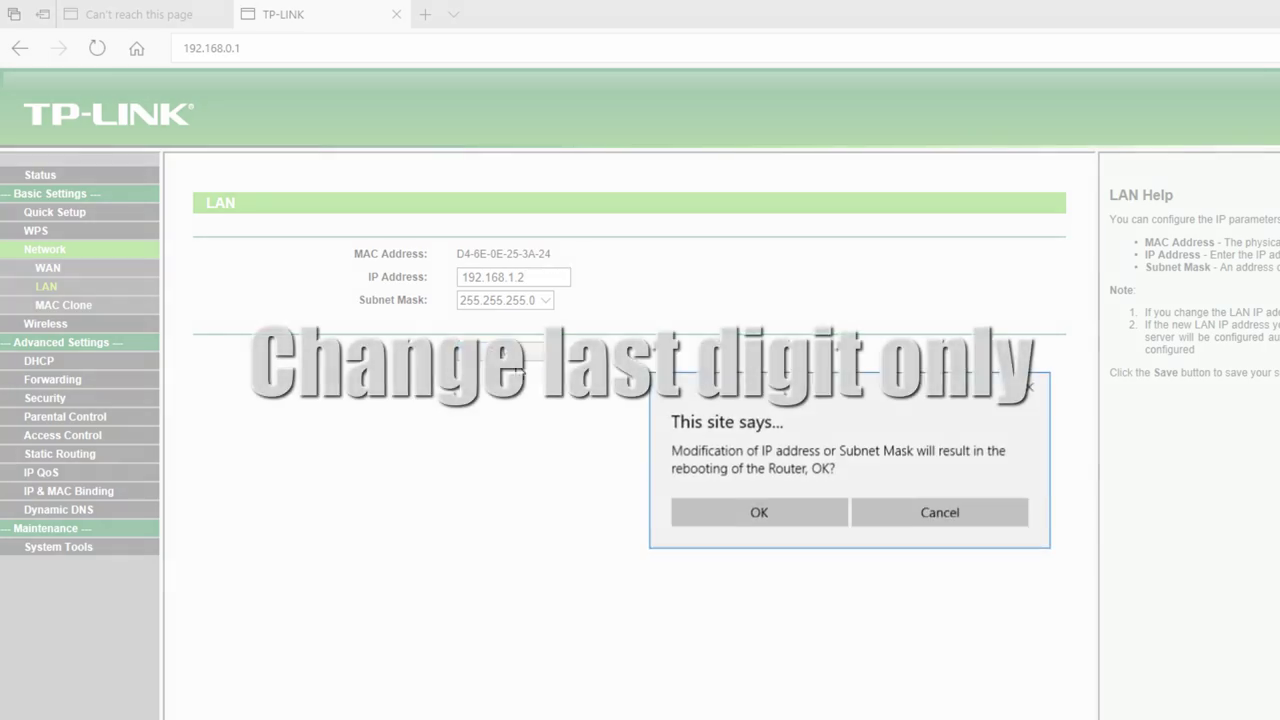
pyautogui.click(779, 512)
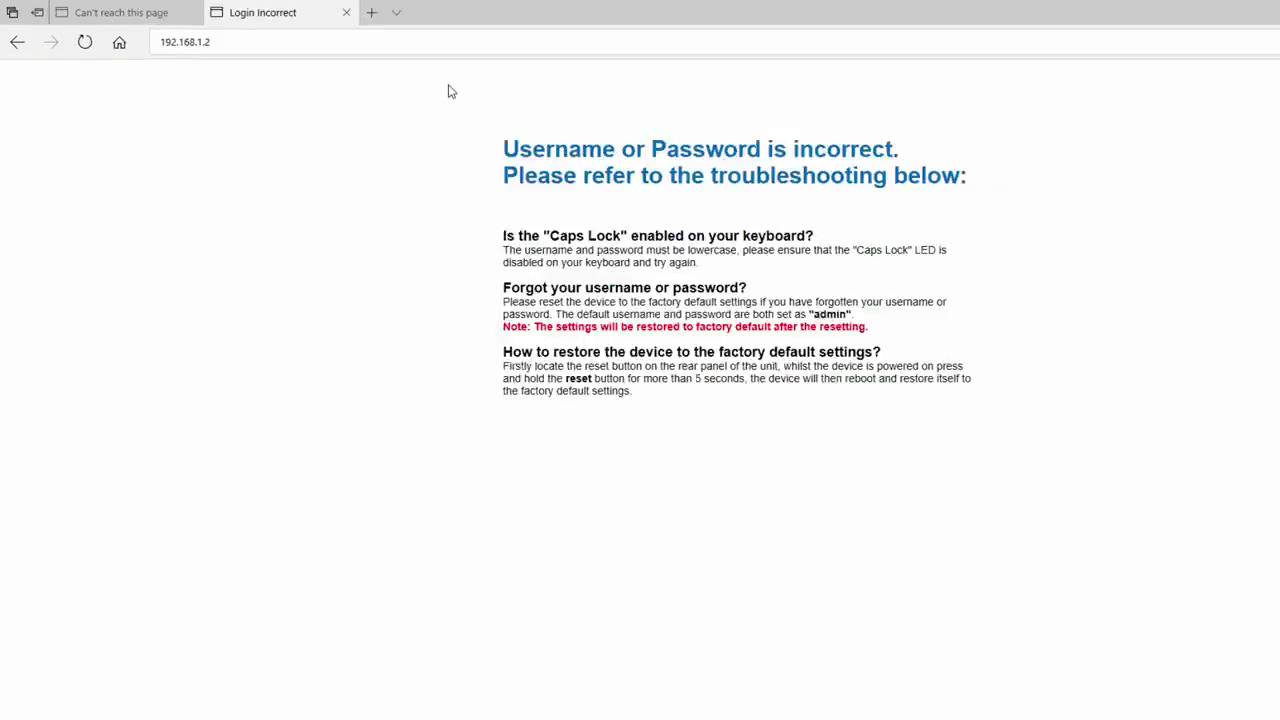
# - Reload the router page at 192.168.1.2 and log in with the router's credentials
pyautogui.click(297, 50)
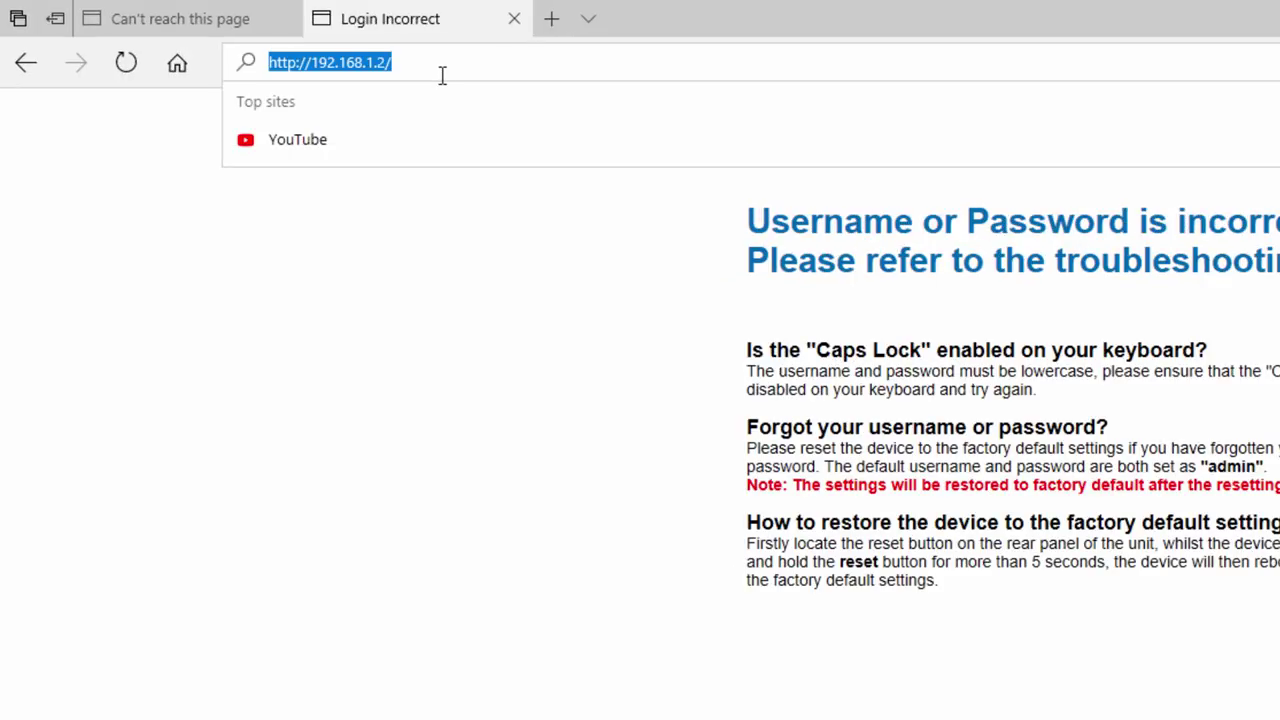
pyautogui.press('Return')
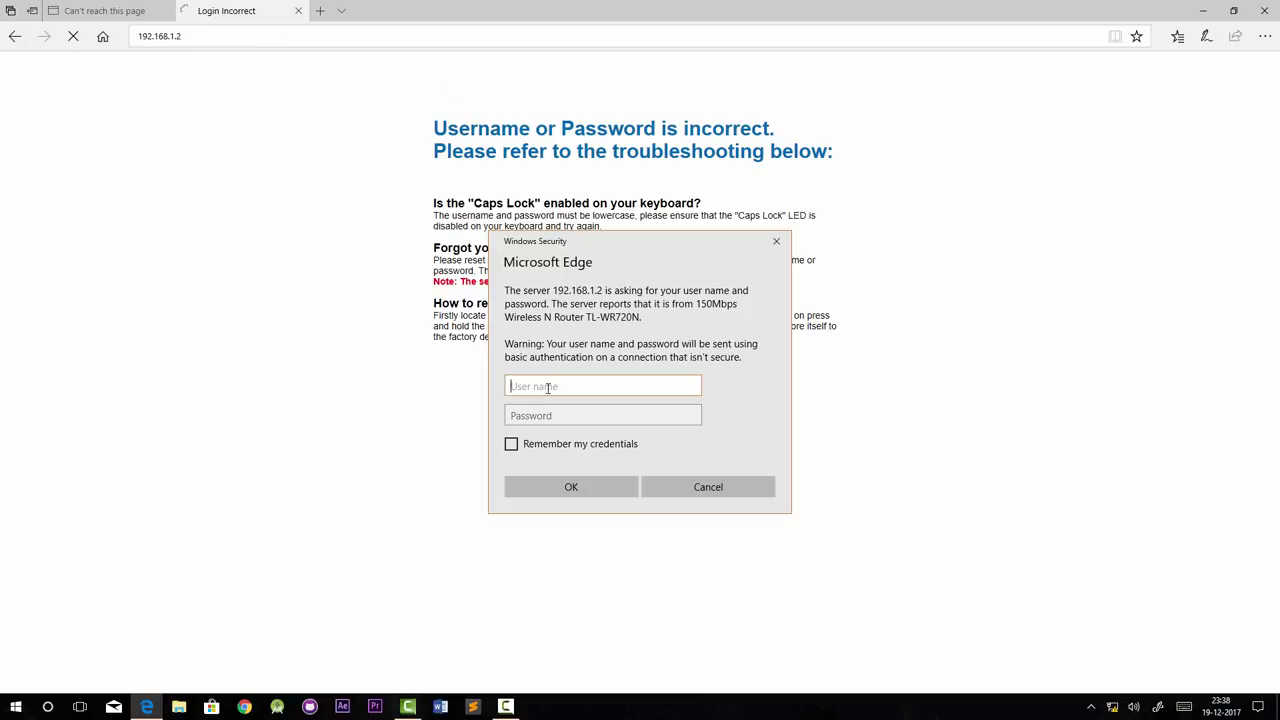
pyautogui.write('admin')
pyautogui.press('Tab')
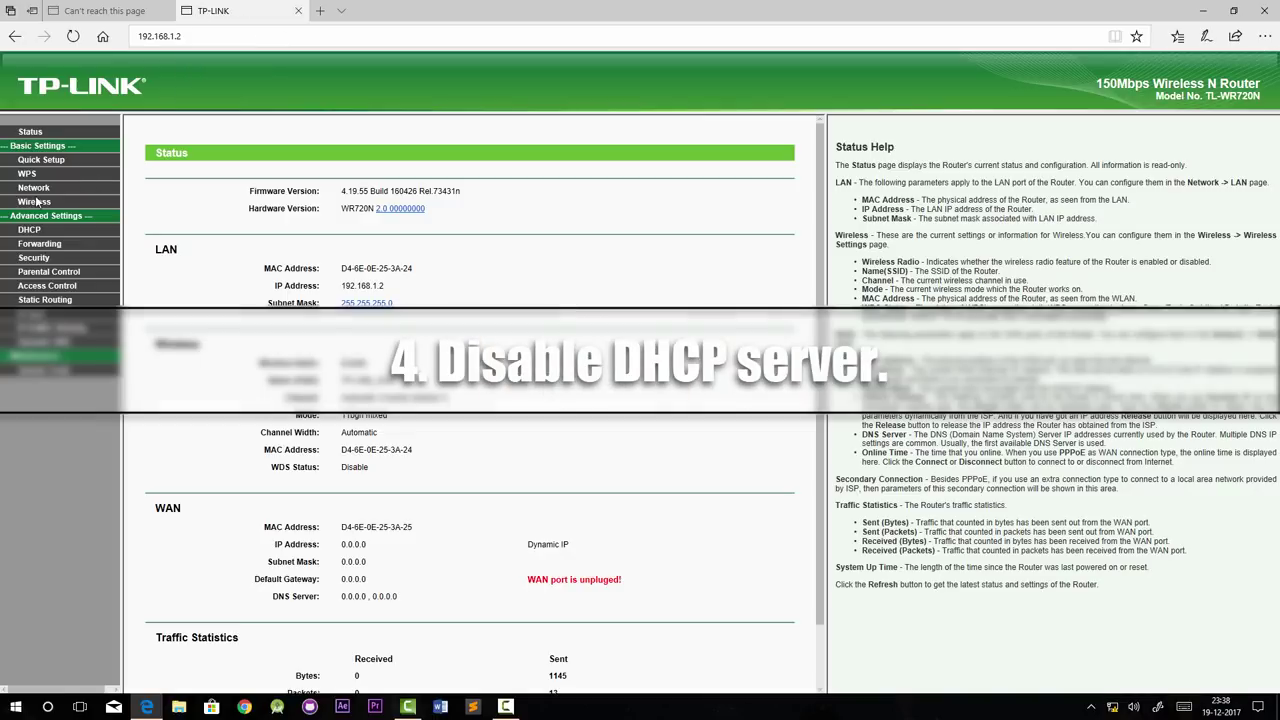
# - Set the DHCP server to Disable, save, and confirm rebooting the router
pyautogui.click(29, 230)
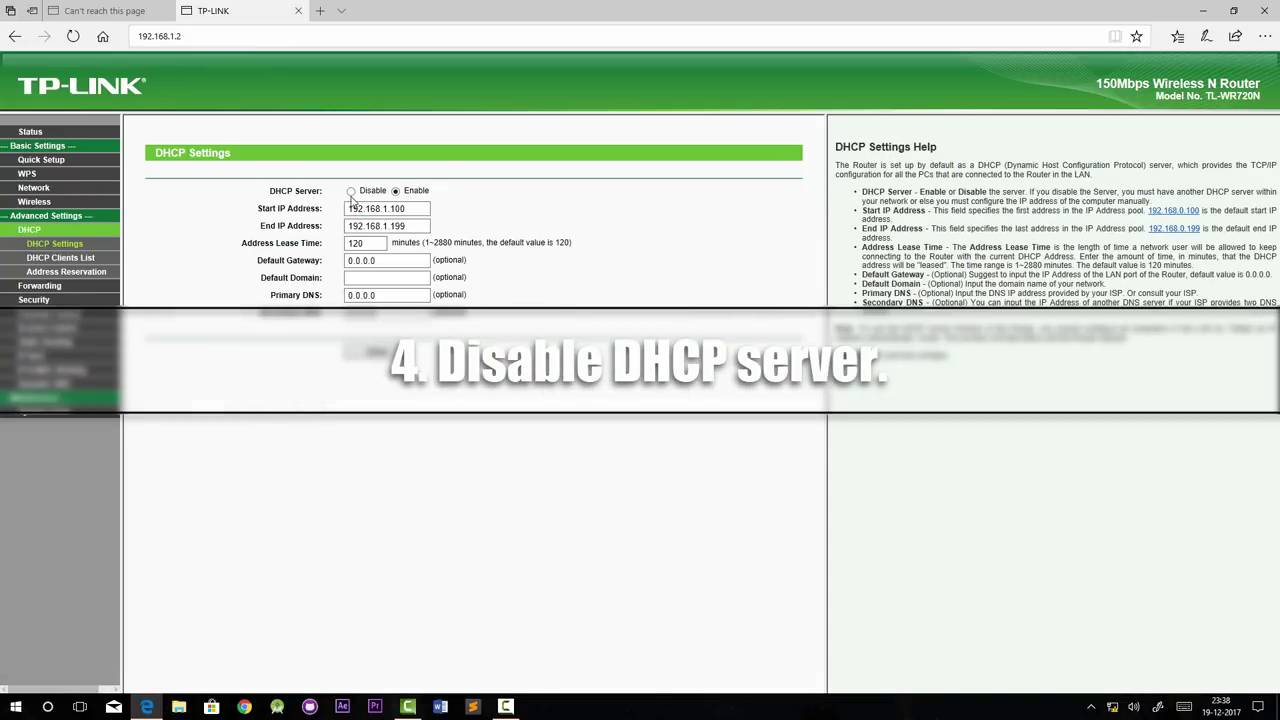
pyautogui.click(351, 191)
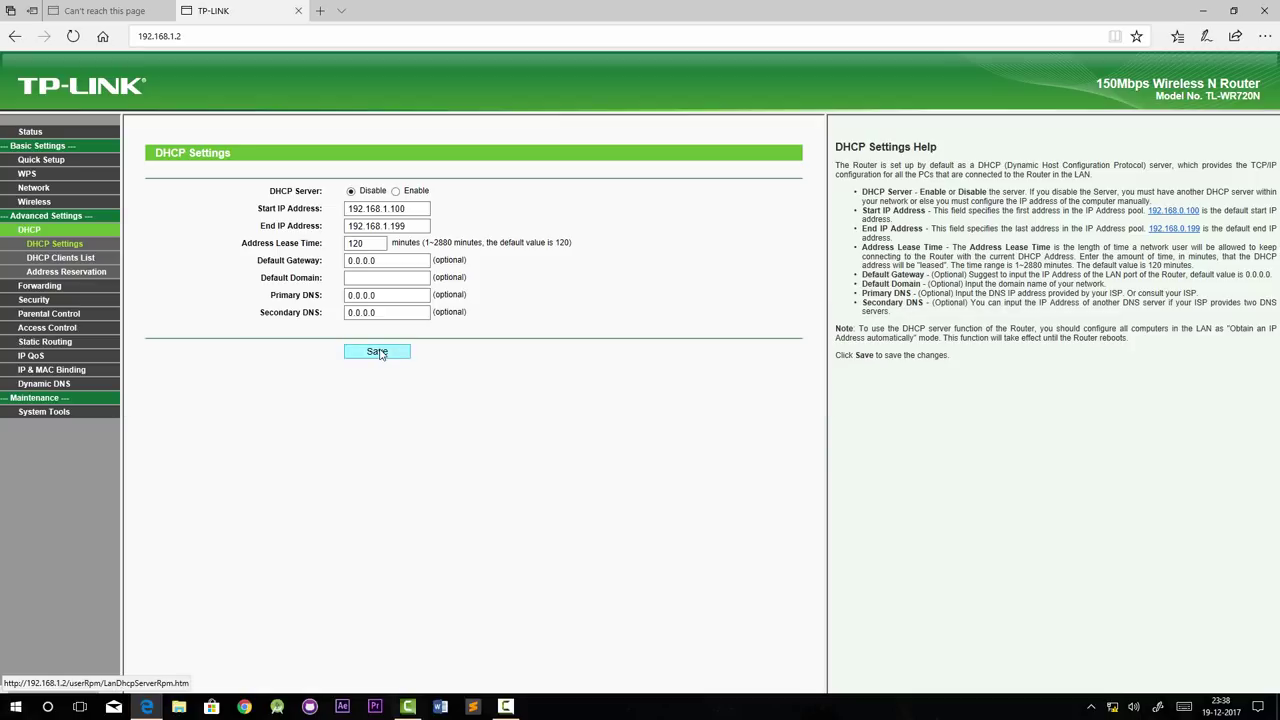
pyautogui.click(379, 353)
pyautogui.click(440, 333)
pyautogui.press('Return')
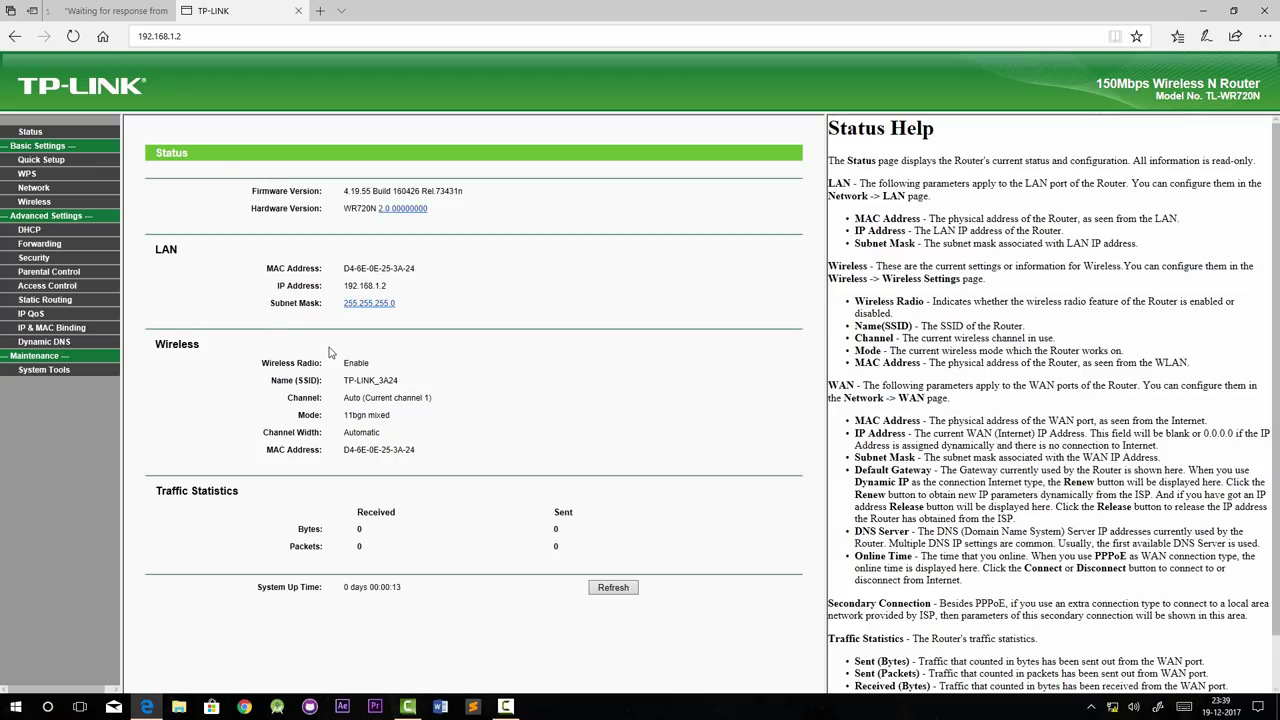
# - Enable WDS in Wireless Settings and pick the 'Internet' network, on channel 7, to bridge to
pyautogui.click(34, 201)
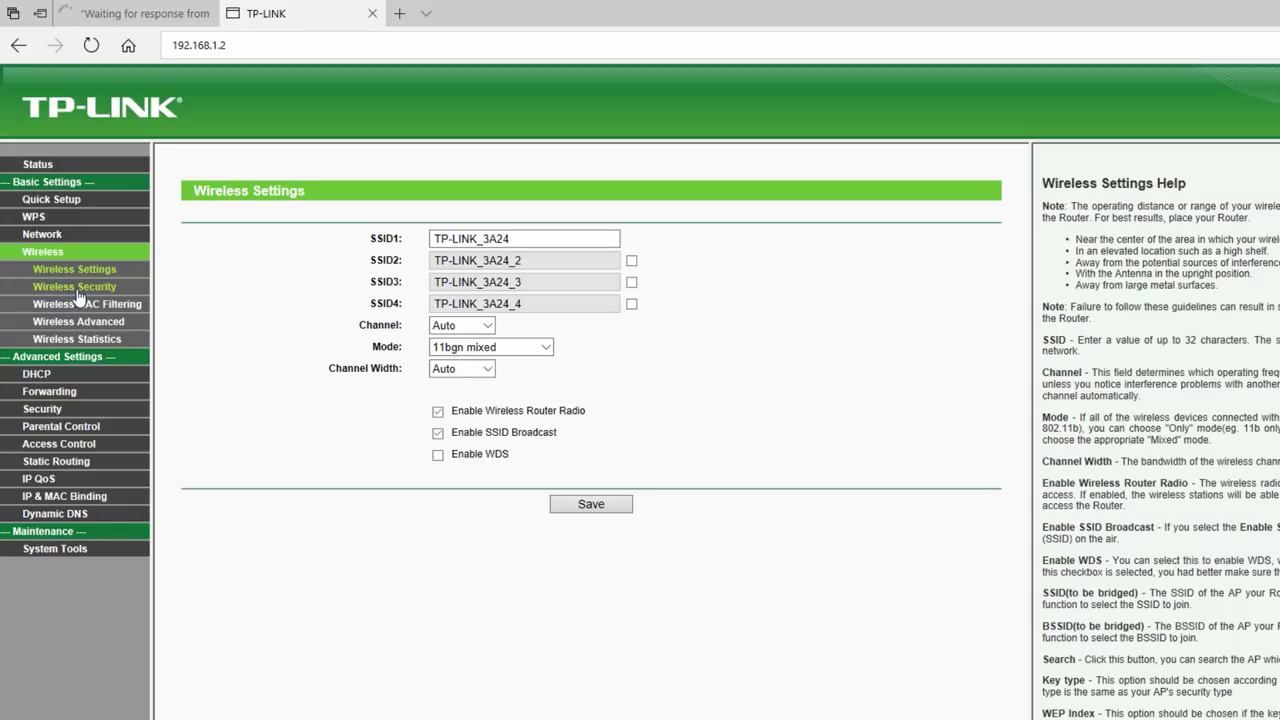
pyautogui.click(437, 455)
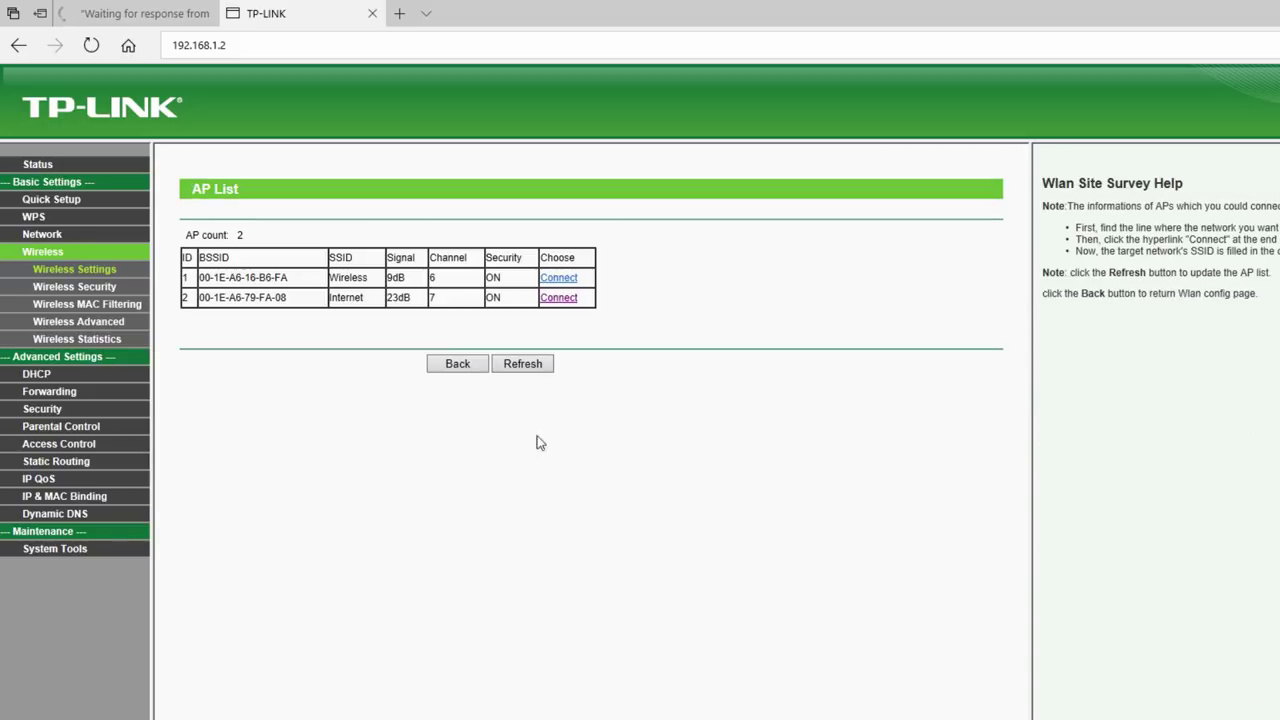
pyautogui.moveTo(460, 336); pyautogui.dragTo(200, 238)
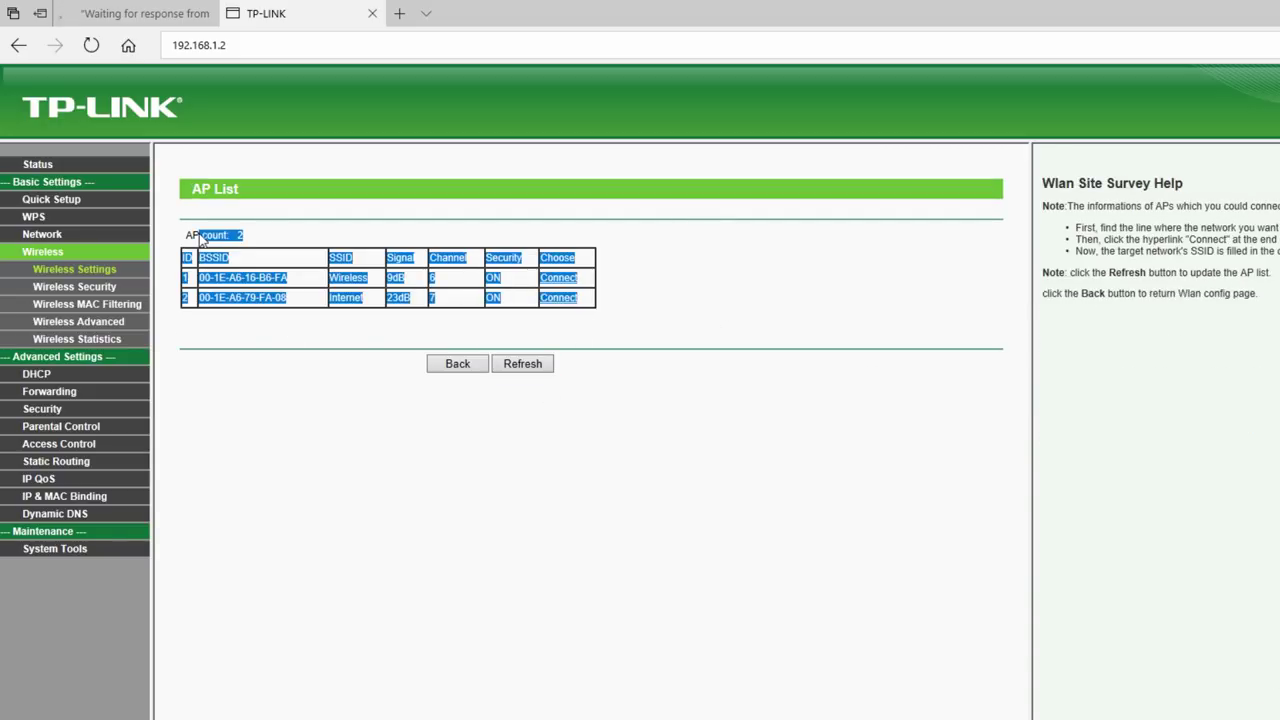
pyautogui.click(708, 280)
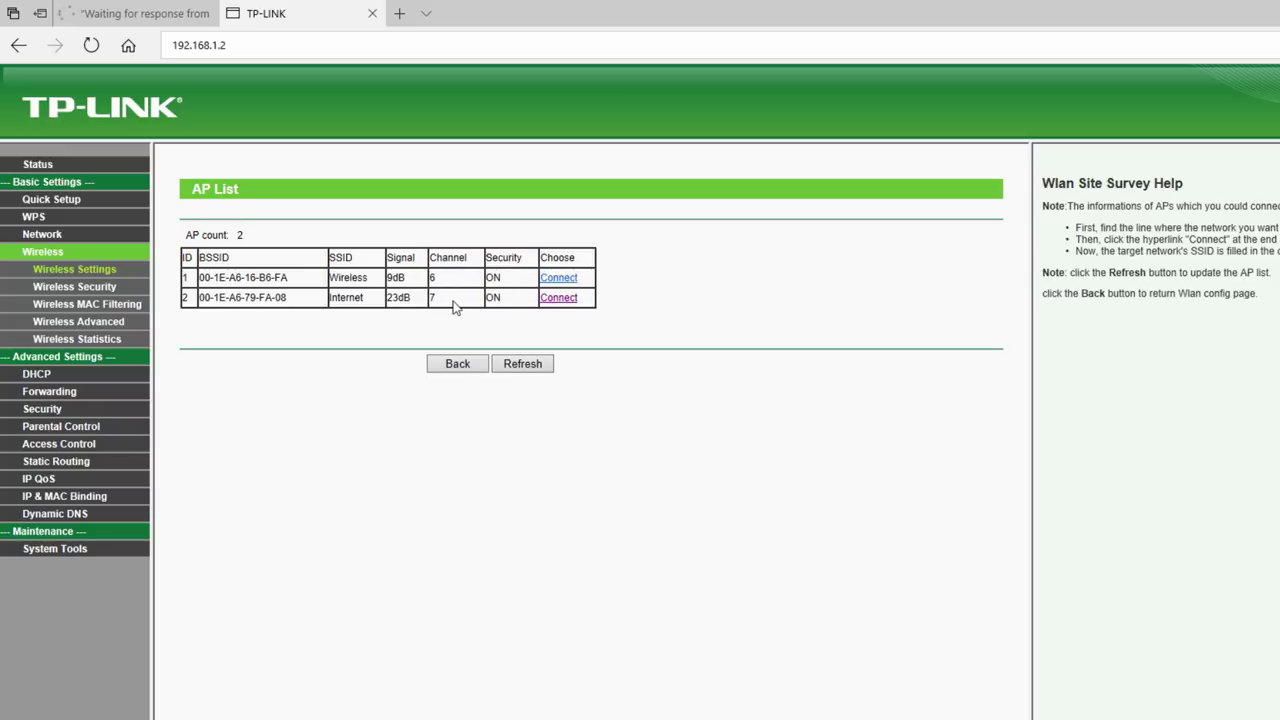
pyautogui.moveTo(452, 303); pyautogui.dragTo(427, 304)
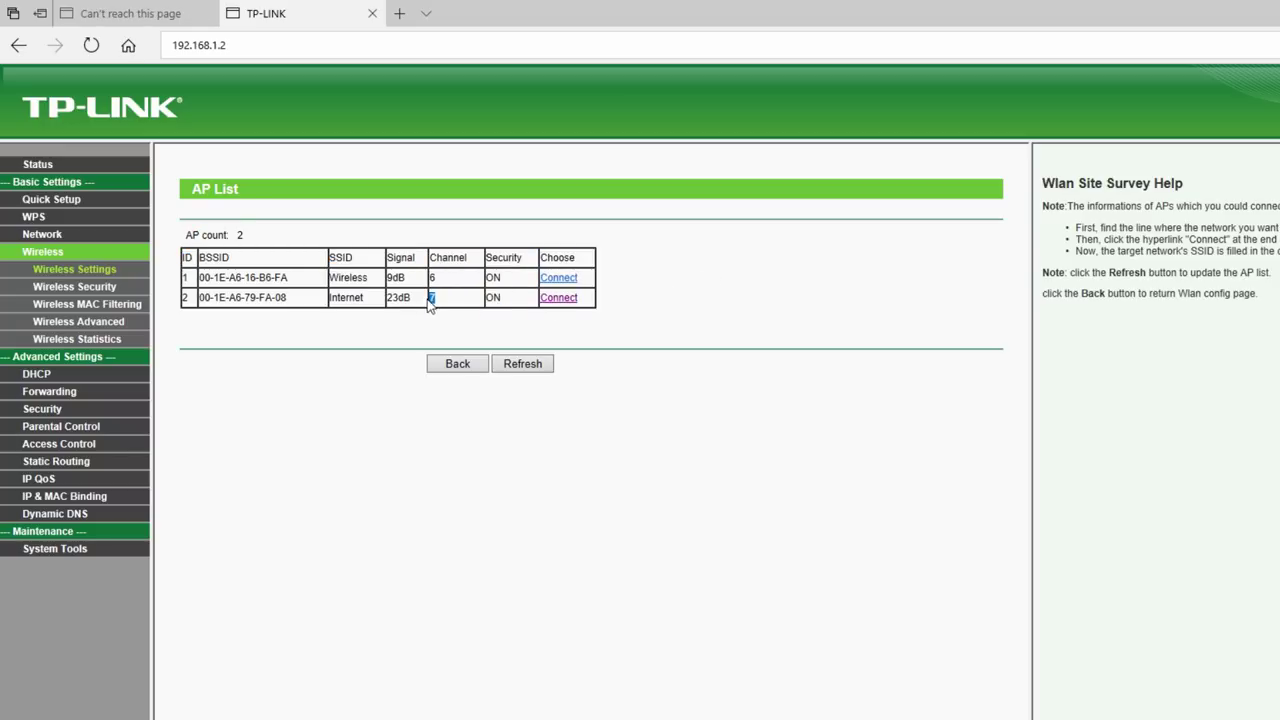
pyautogui.click(560, 299)
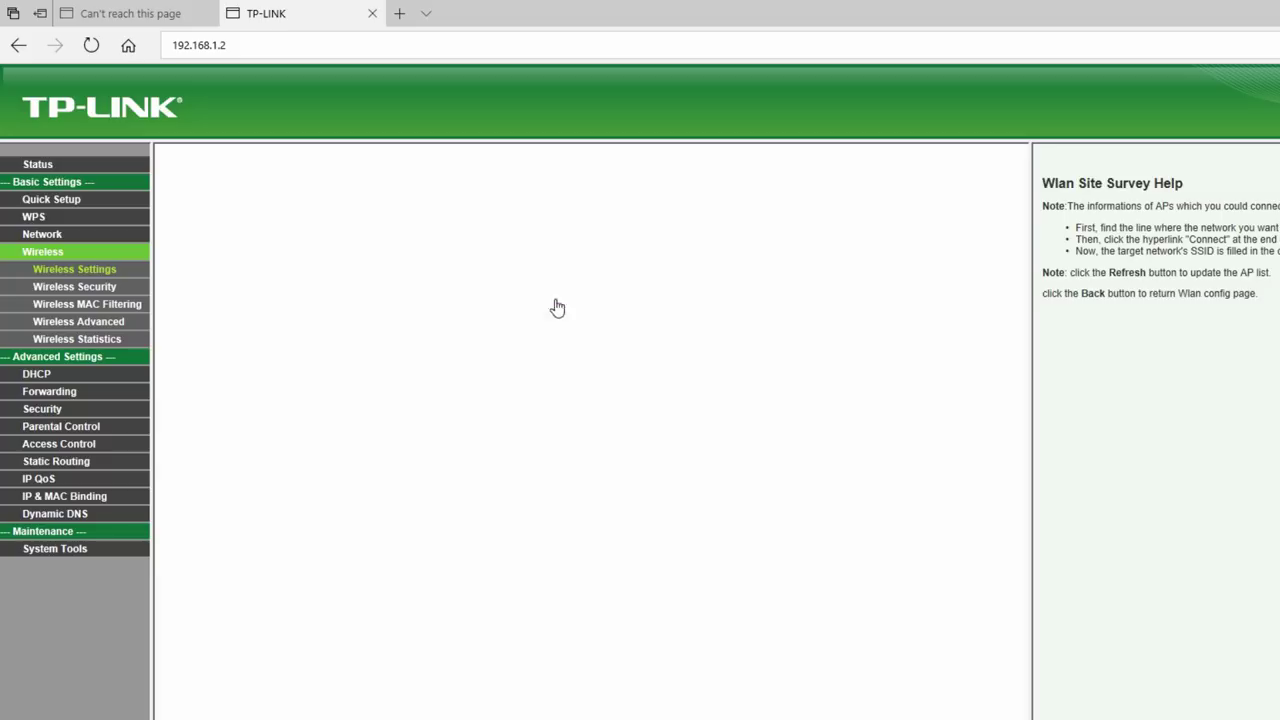
# - Set channel 7 and WPA-PSK/WPA2-PSK key type, then save the WDS settings
pyautogui.click(478, 325)
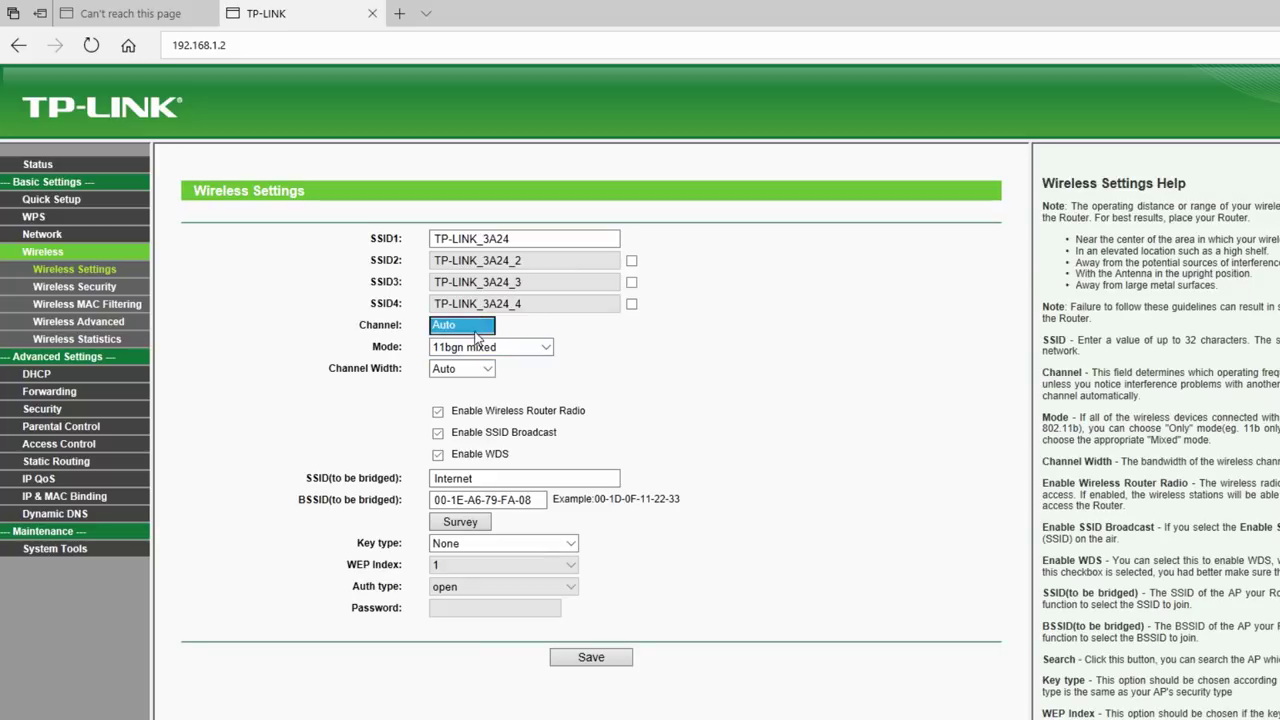
pyautogui.click(468, 423)
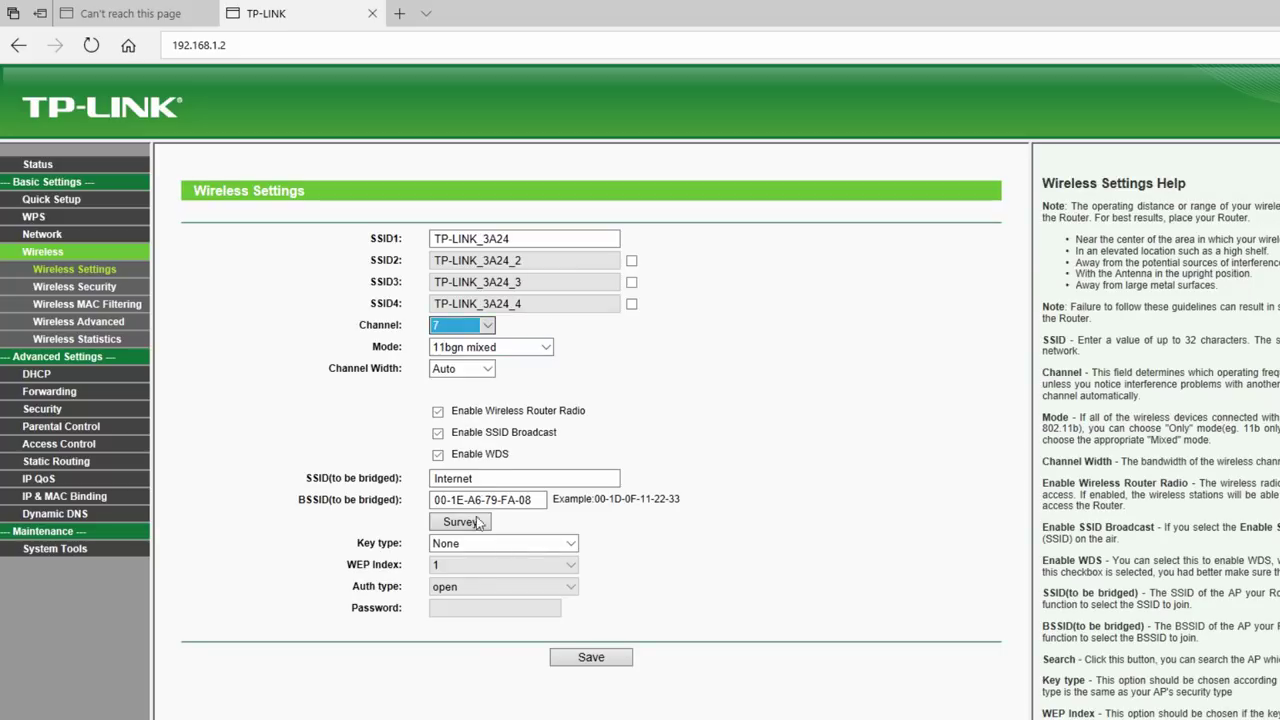
pyautogui.click(467, 548)
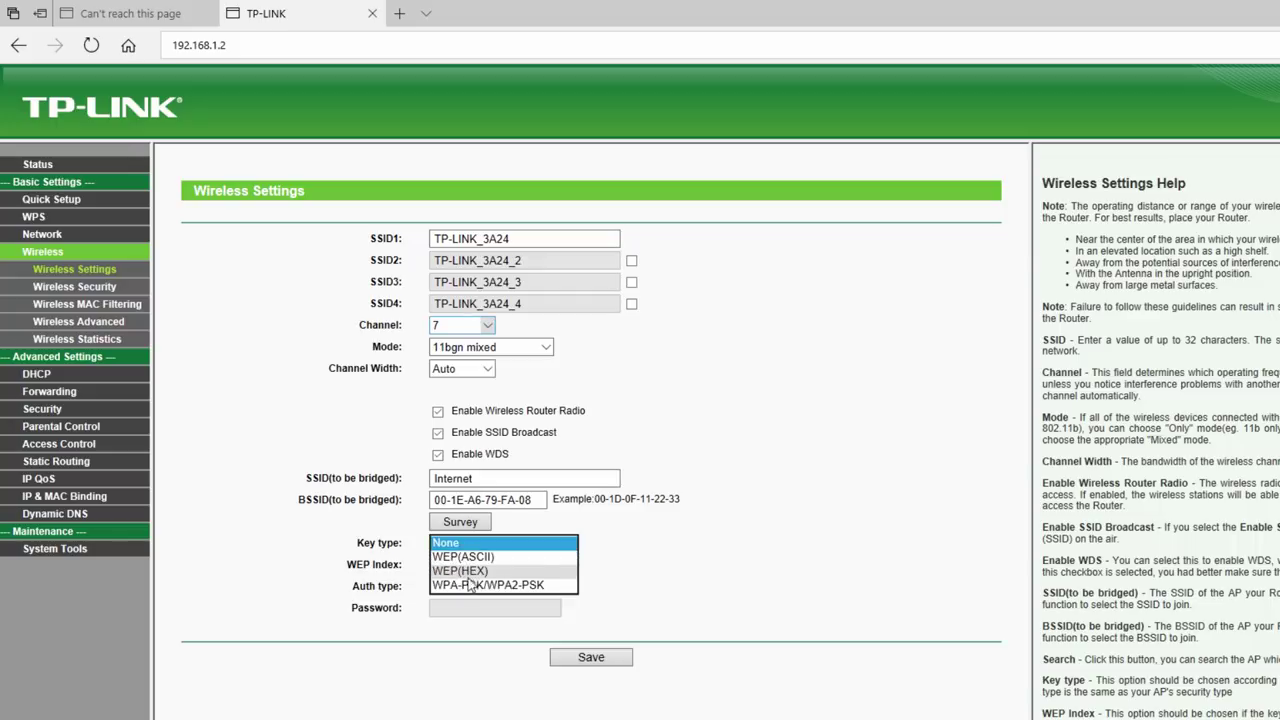
pyautogui.click(470, 584)
pyautogui.click(470, 607)
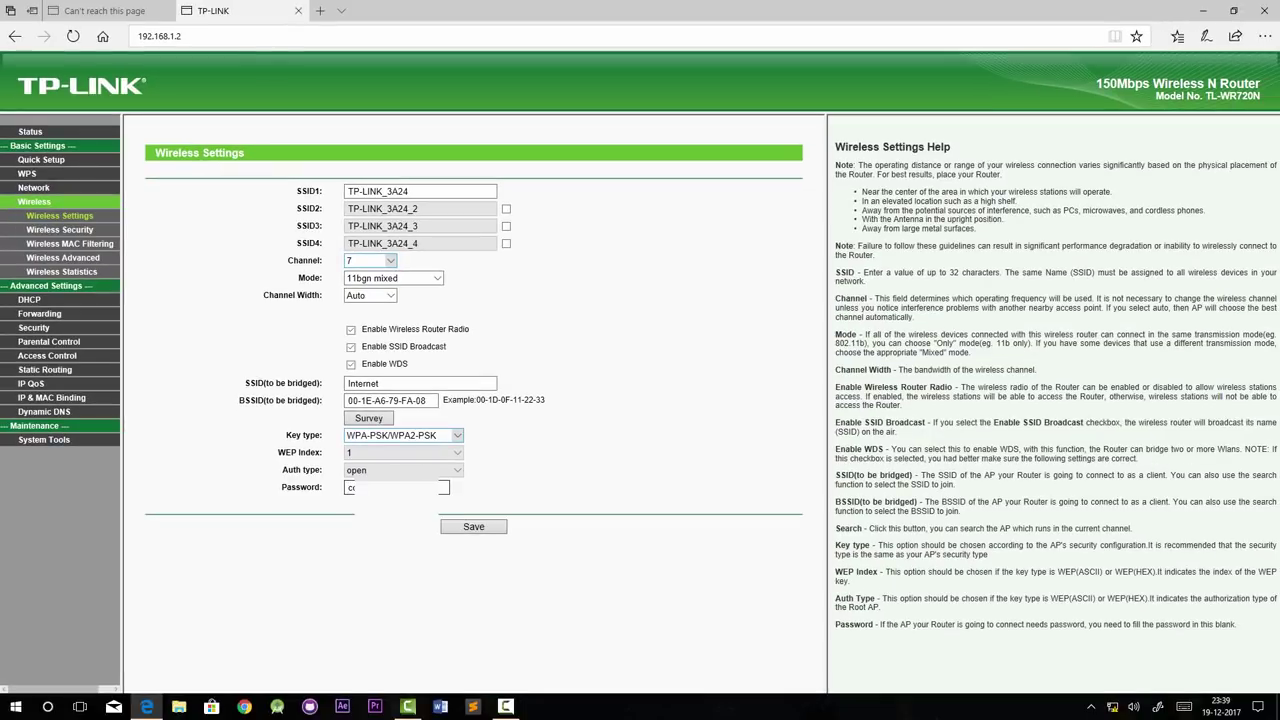
pyautogui.click(465, 525)
# - Reboot the router and check the Status page, where WDS Status is still scanning
pyautogui.click(460, 506)
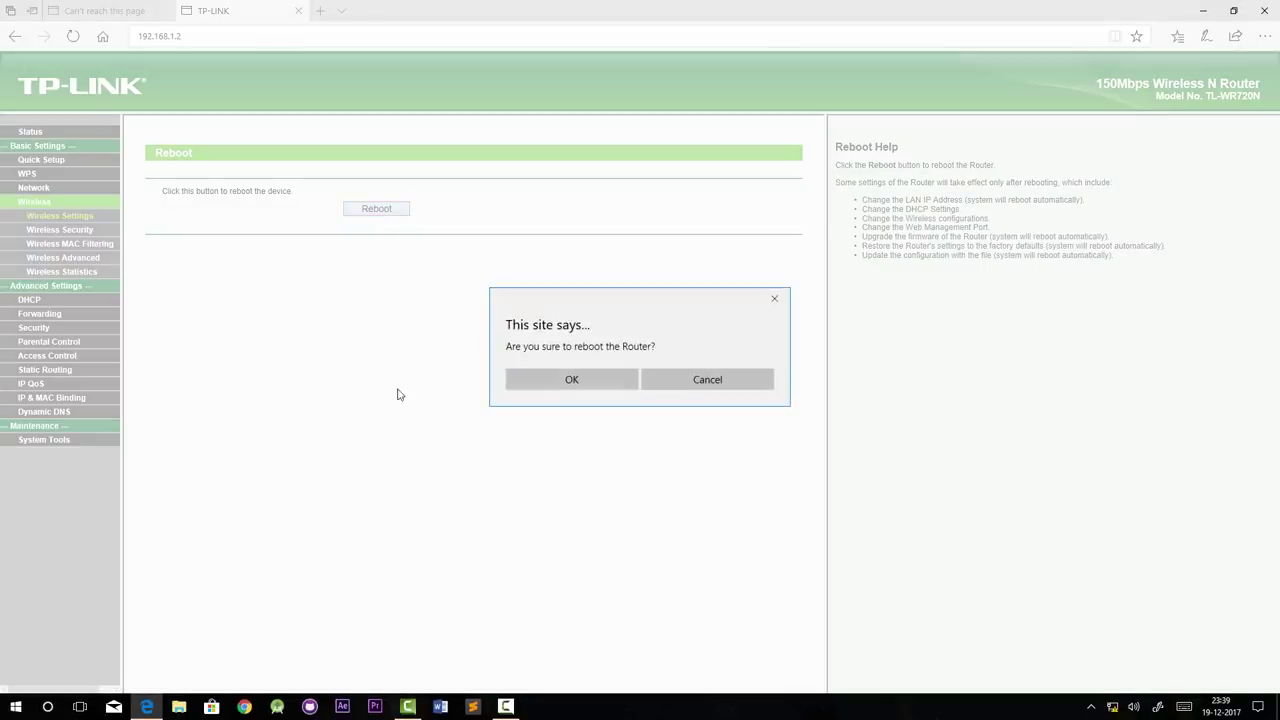
pyautogui.click(527, 381)
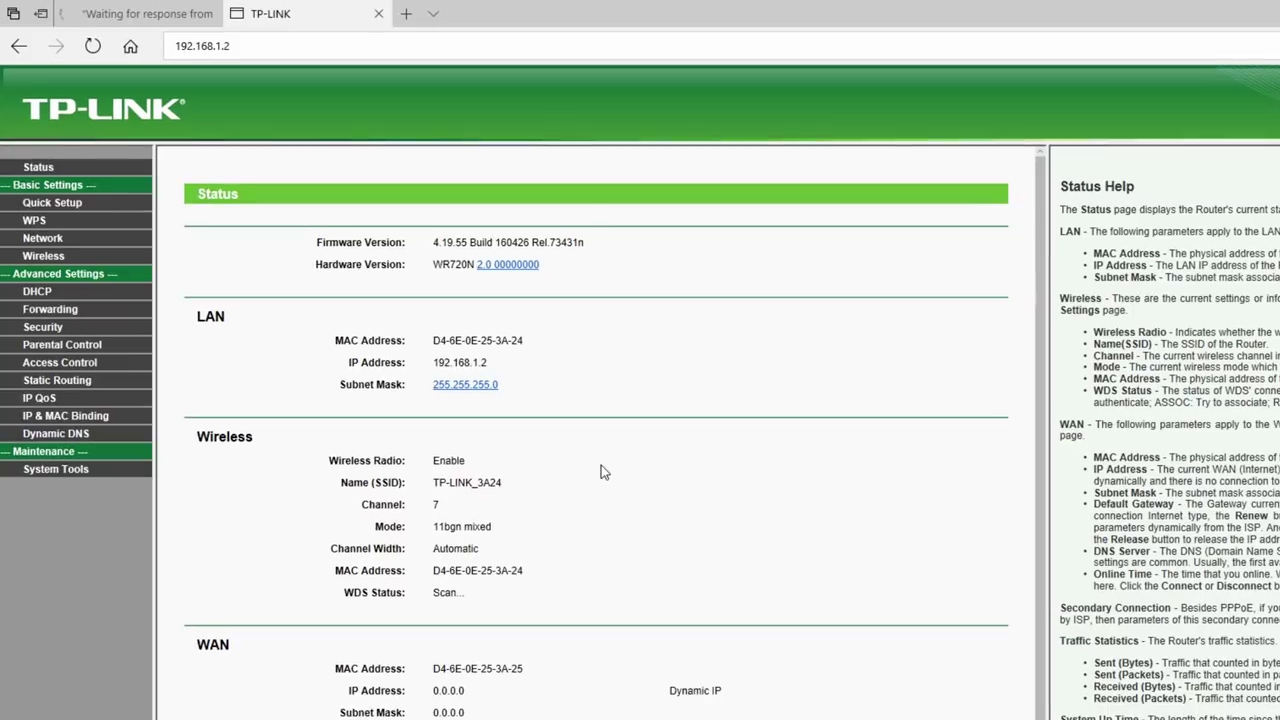
pyautogui.scroll(-2, 549, 412)
pyautogui.moveTo(534, 502); pyautogui.dragTo(326, 502)
pyautogui.click(505, 524)
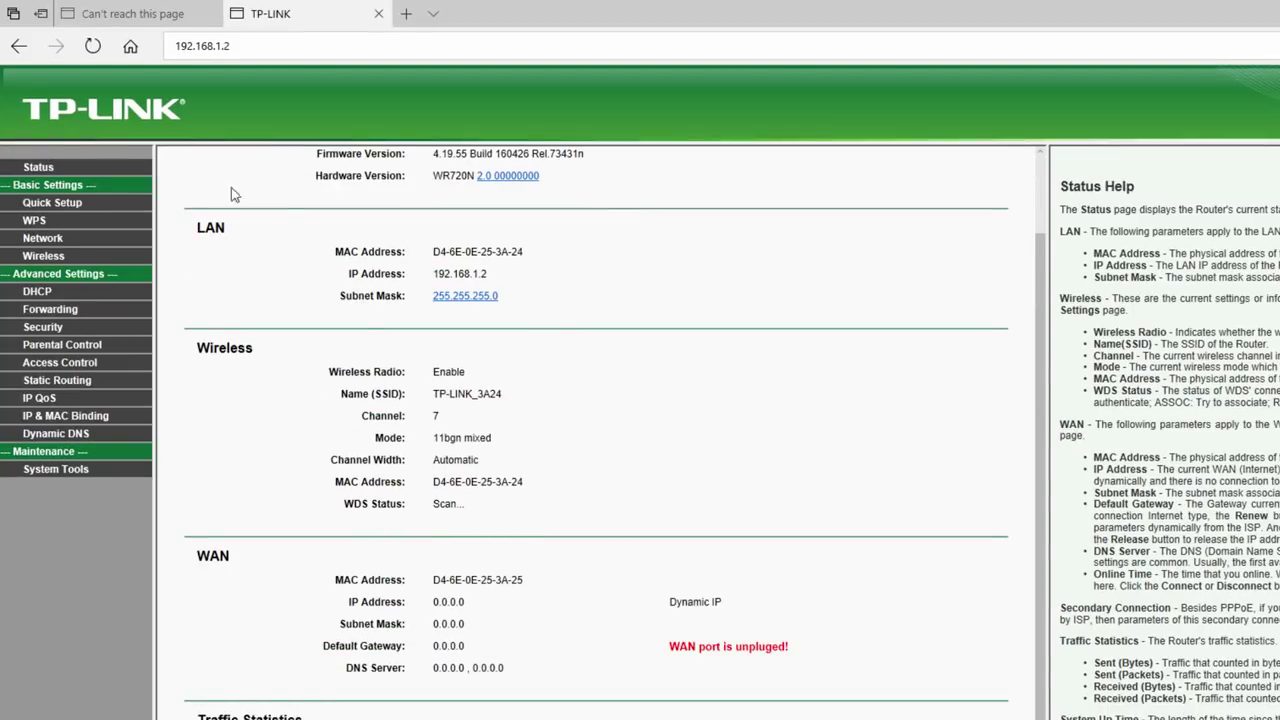
# - Refresh the Status page until WDS Status reads Run, then start a new browser tab
pyautogui.click(92, 46)
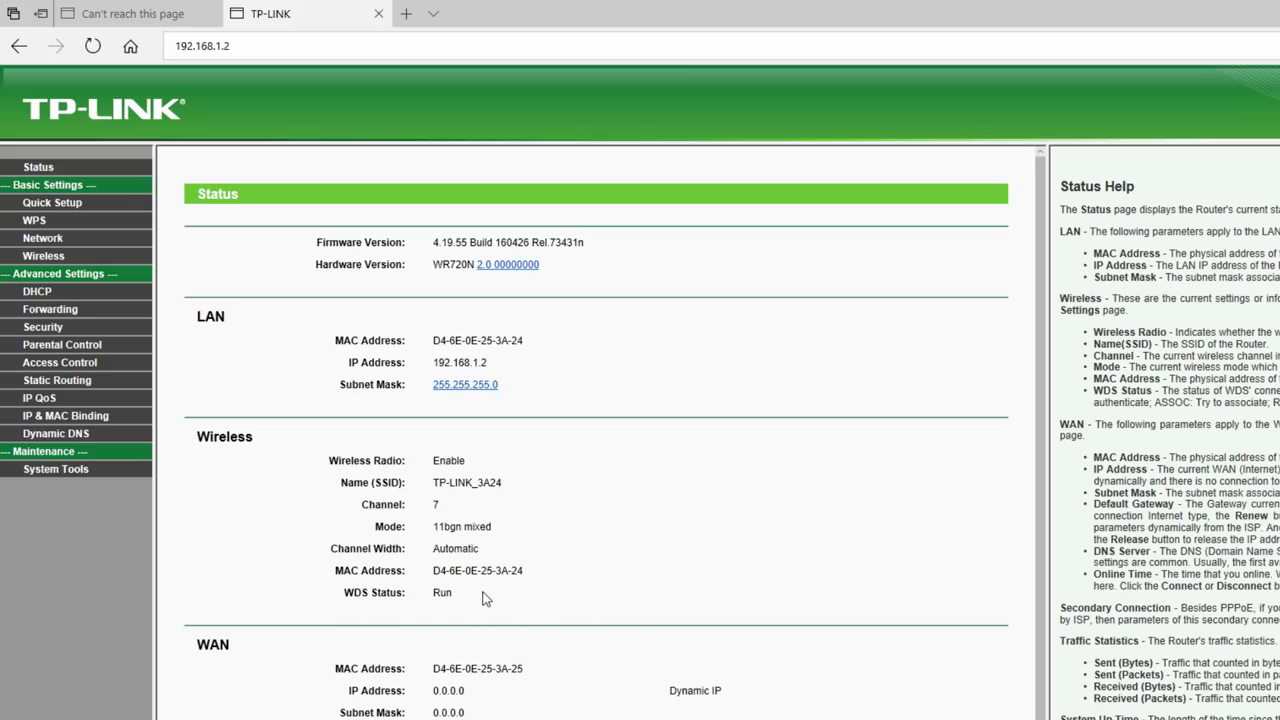
pyautogui.moveTo(483, 597); pyautogui.dragTo(340, 594)
pyautogui.doubleClick(494, 603)
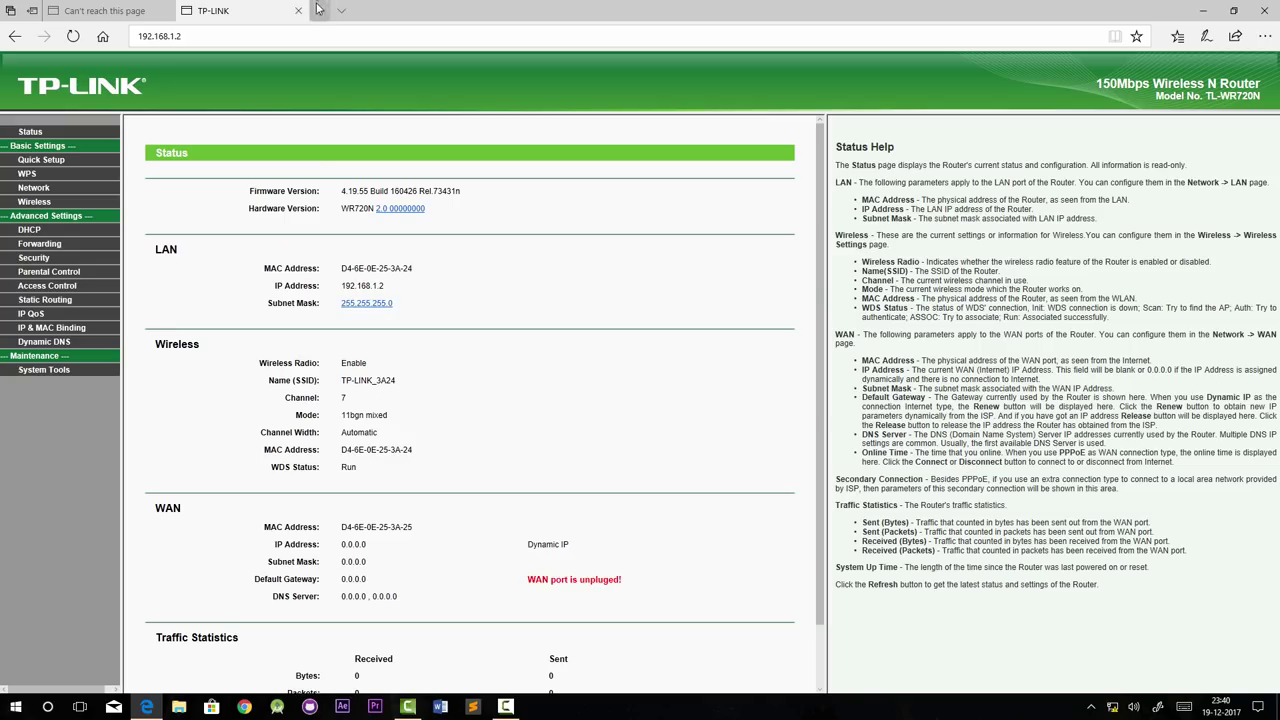
pyautogui.click(406, 13)
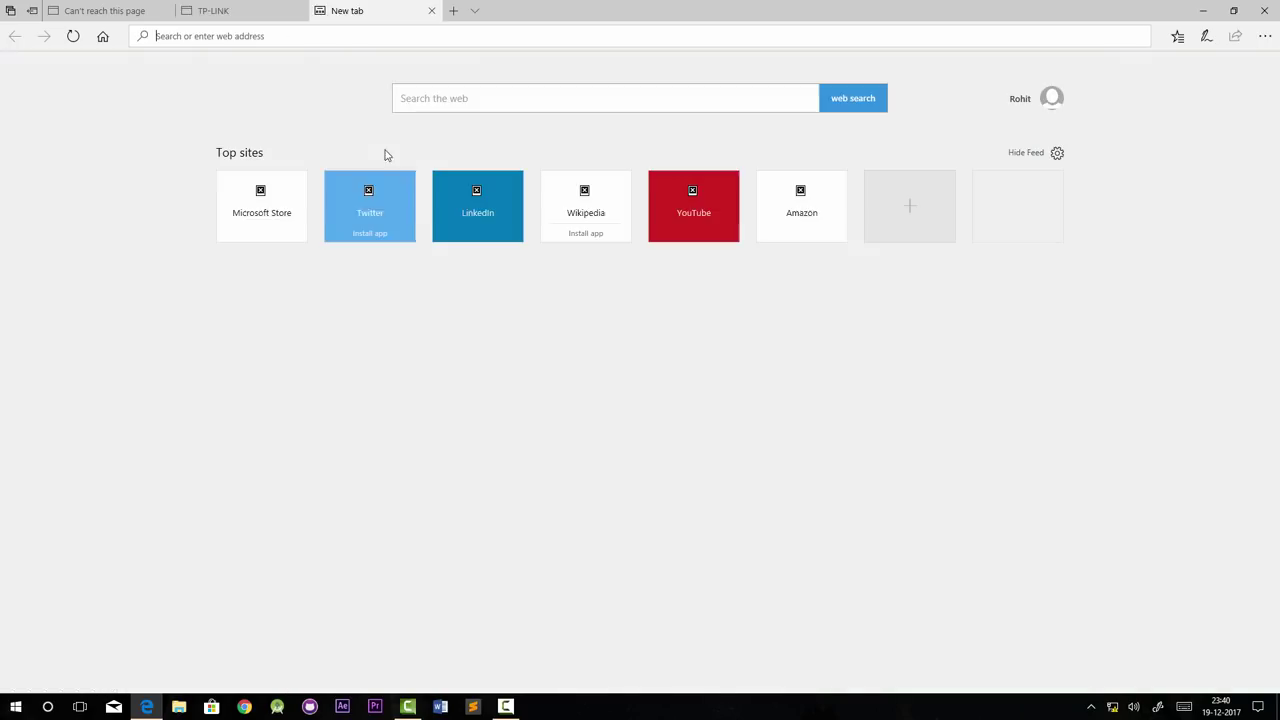
# - Load Twitter from the new tab's tile, reloading until twitter.com comes up
pyautogui.click(471, 269)
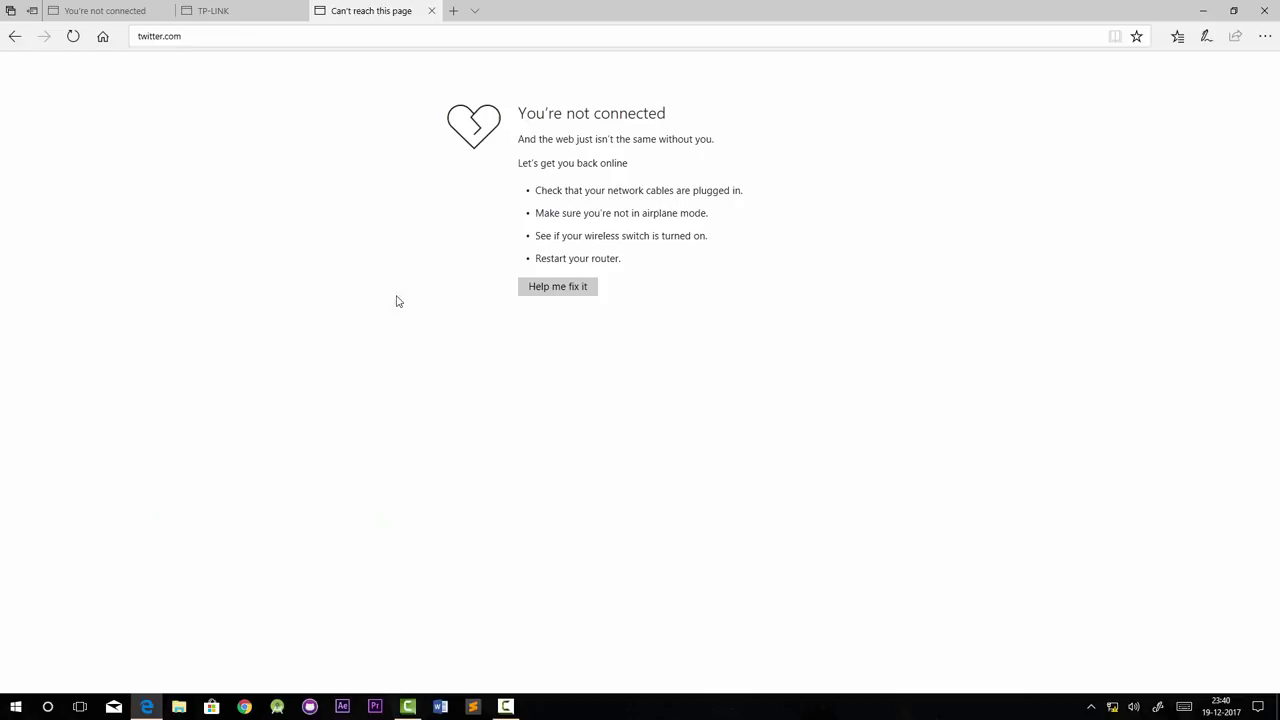
pyautogui.click(73, 36)
pyautogui.press('Return')
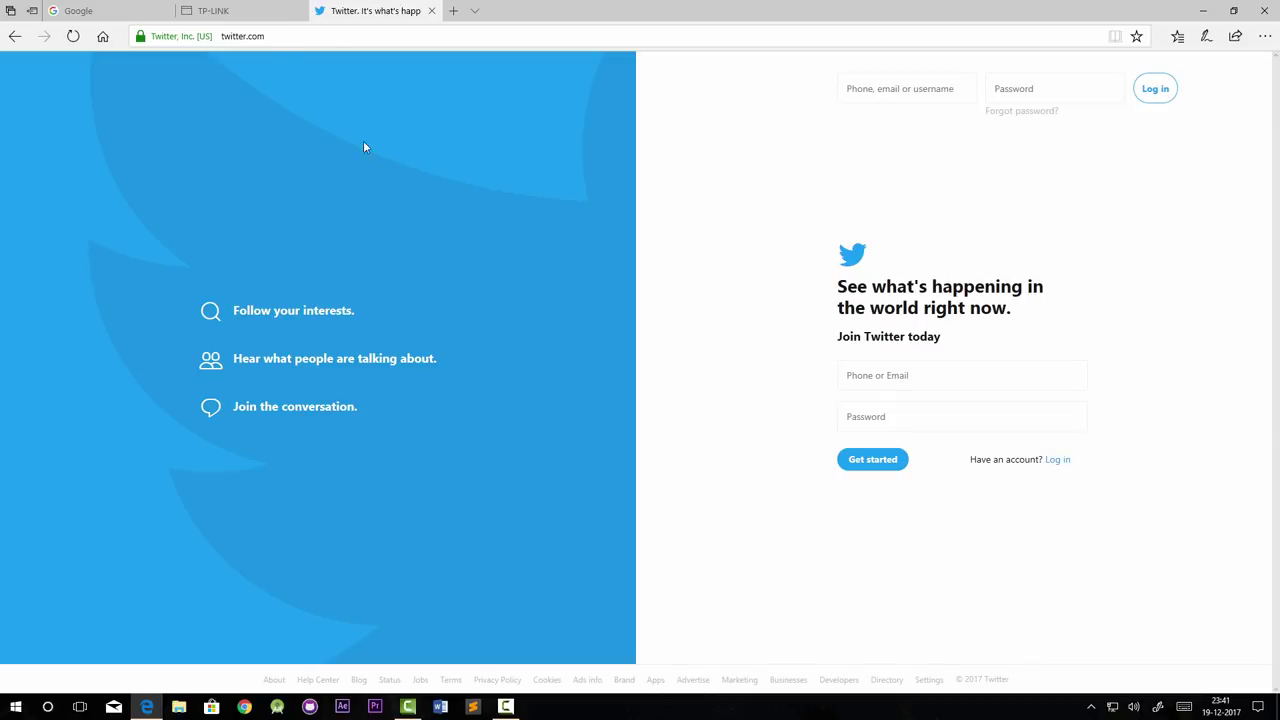
# - In another tab, load Twitter, then replace the address with 'lin' and pick LinkedIn
pyautogui.click(453, 11)
pyautogui.click(389, 218)
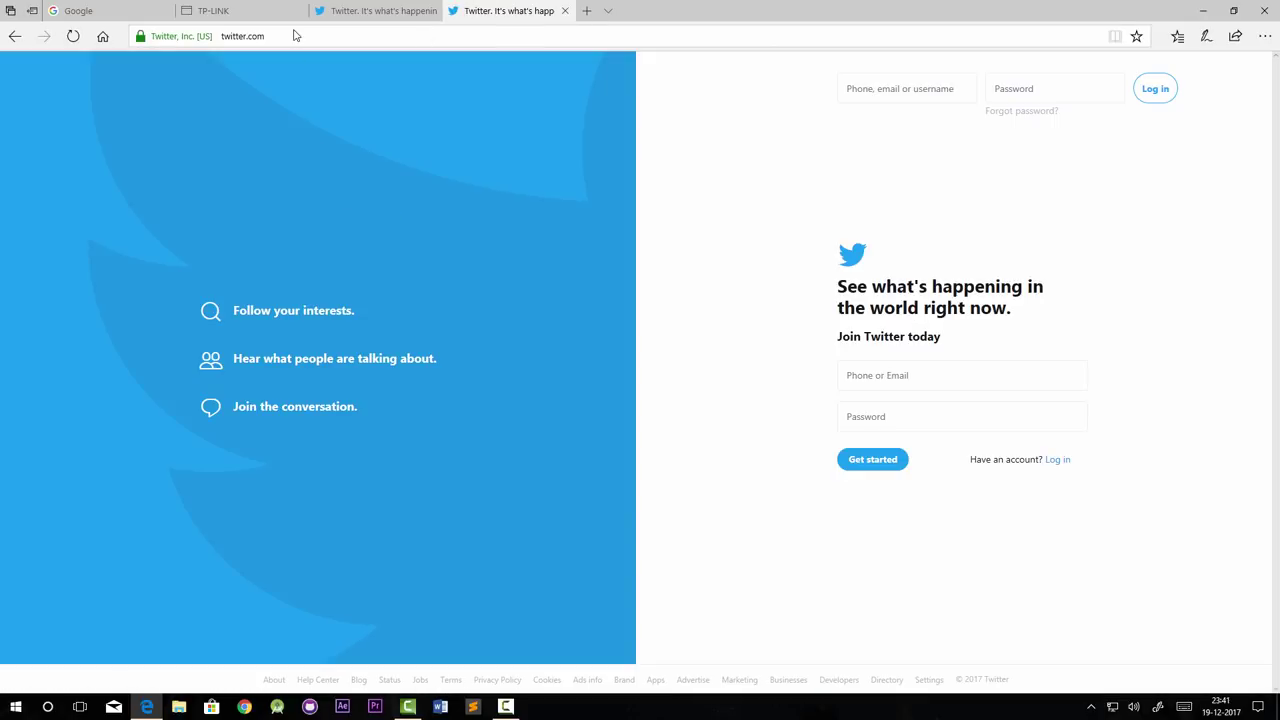
pyautogui.click(295, 35)
pyautogui.press('BackSpace')
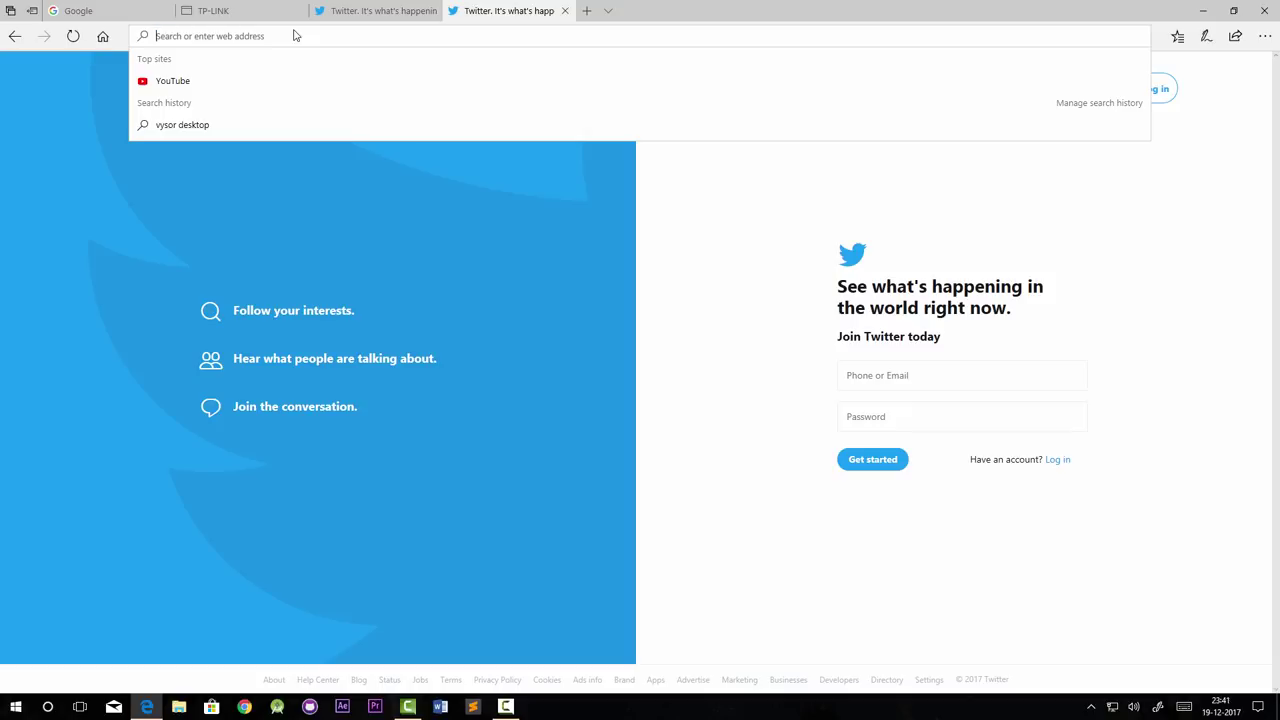
pyautogui.write('lin')
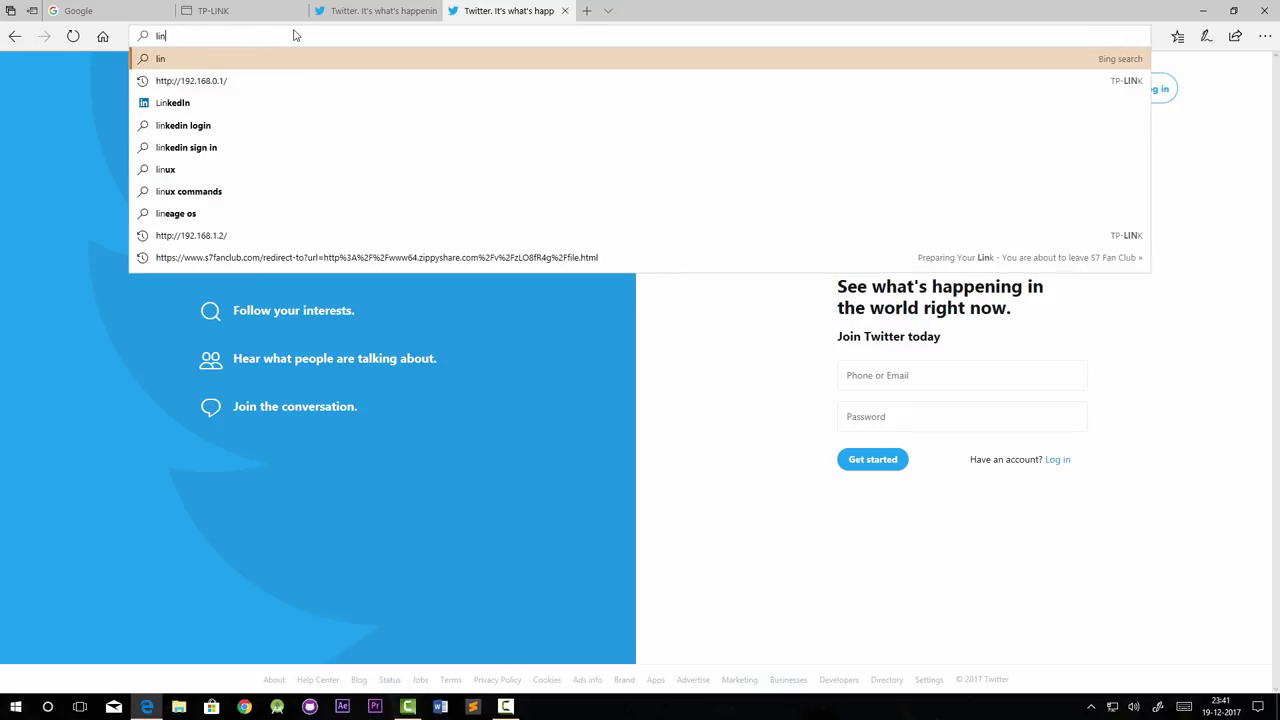
pyautogui.click(180, 103)
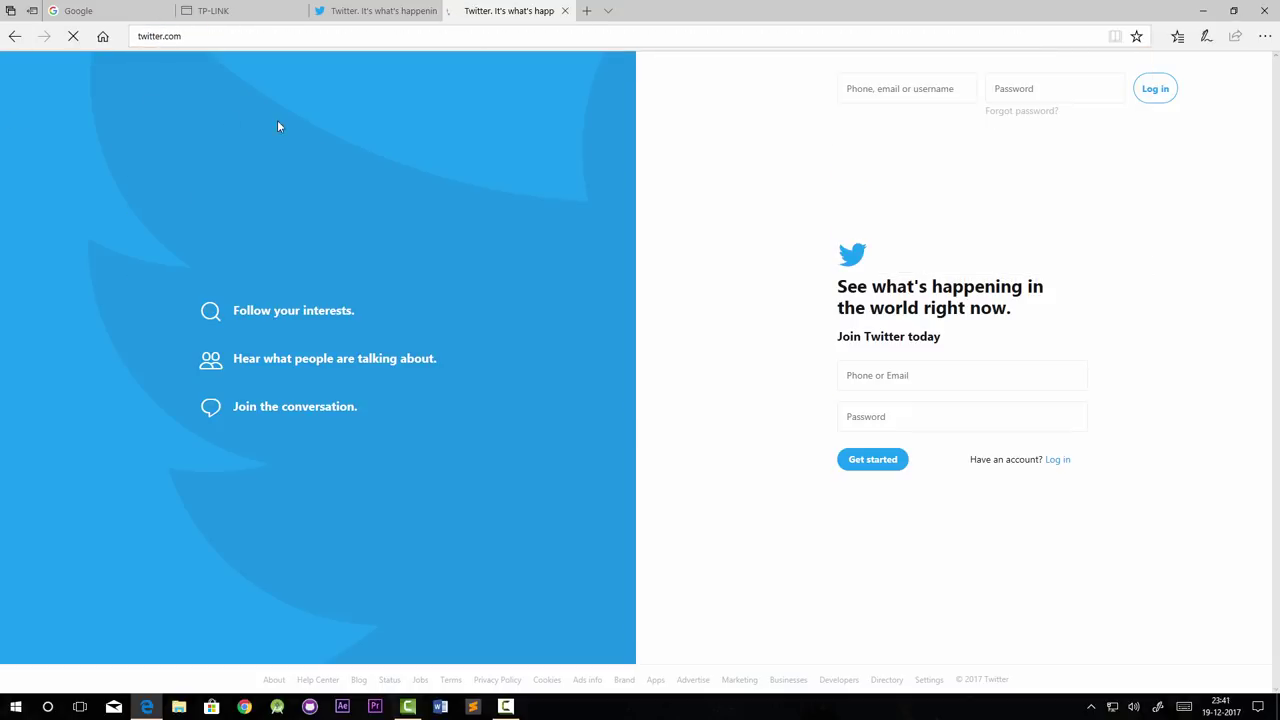